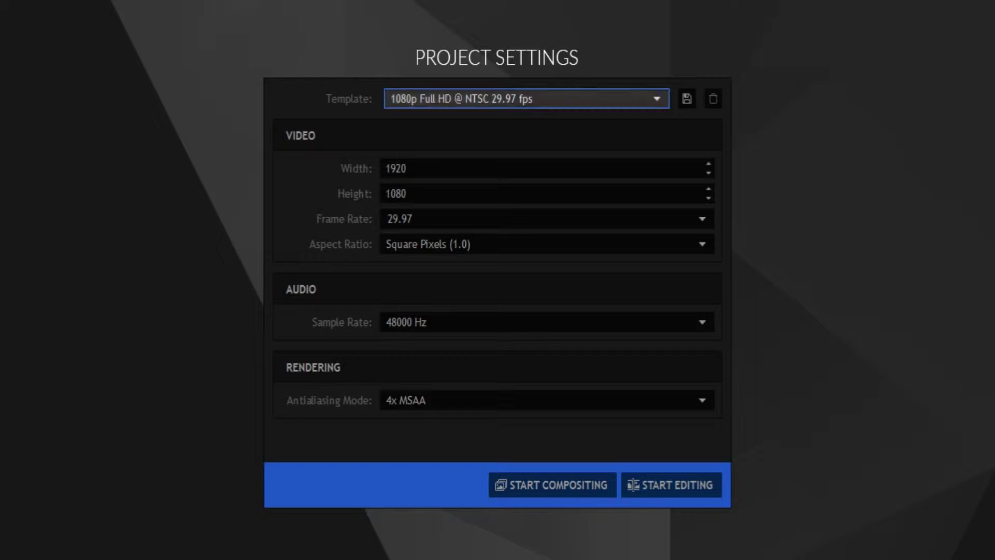
Set the project template to 720p HD @ NTSC 29.97 fps.
click(526, 98)
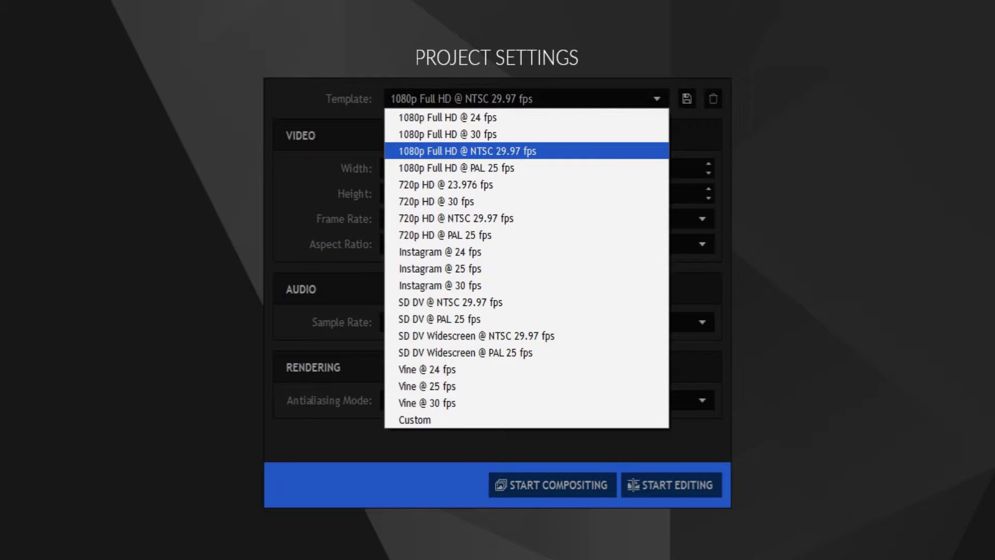
key(Down)
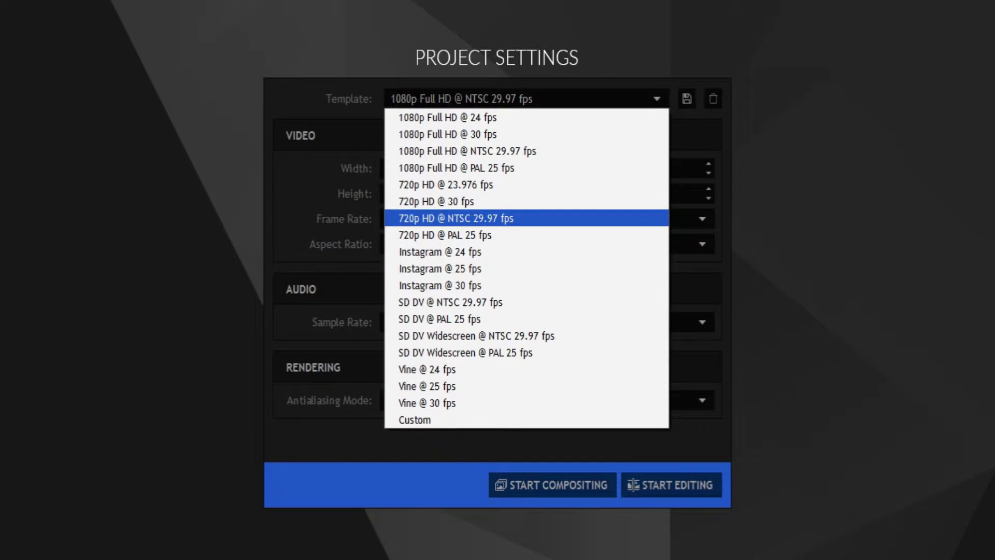
key(Return)
Set the project template to 1080p Full HD @ NTSC 29.97 fps.
key(alt+Down)
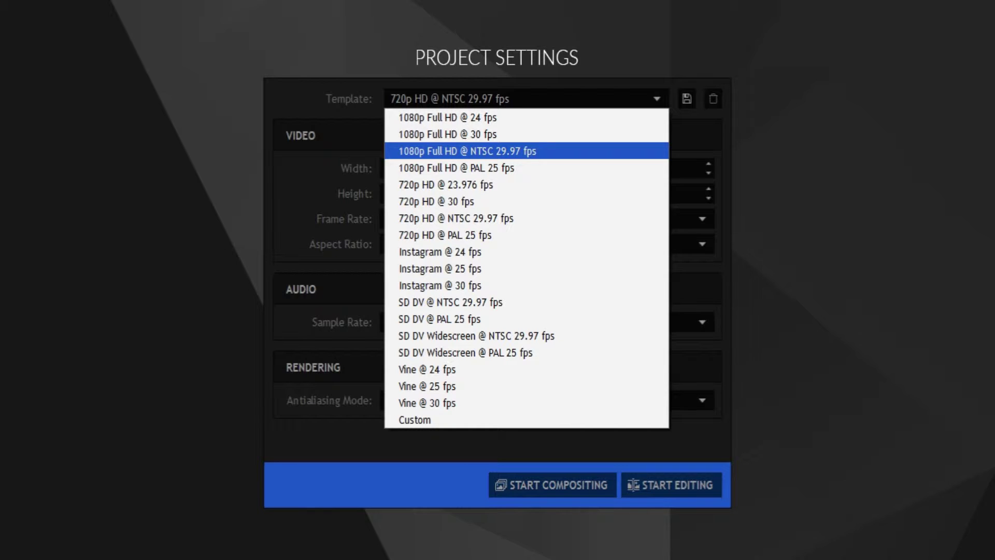
key(Return)
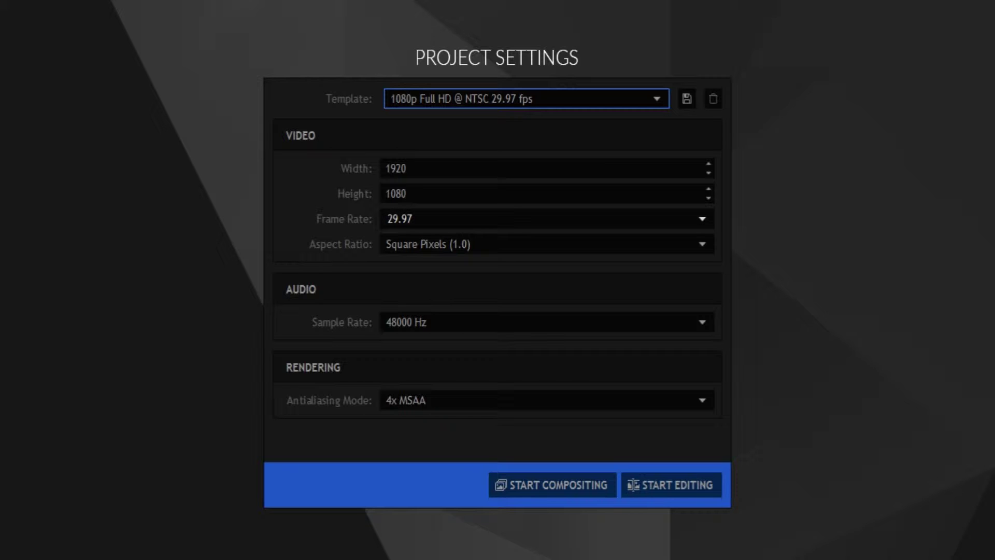
key(alt+Down)
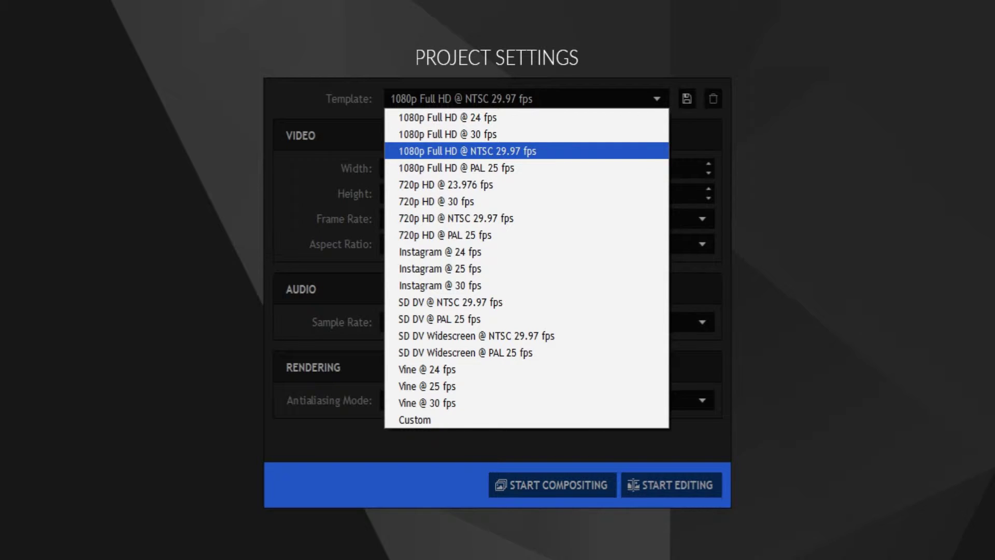
key(Return)
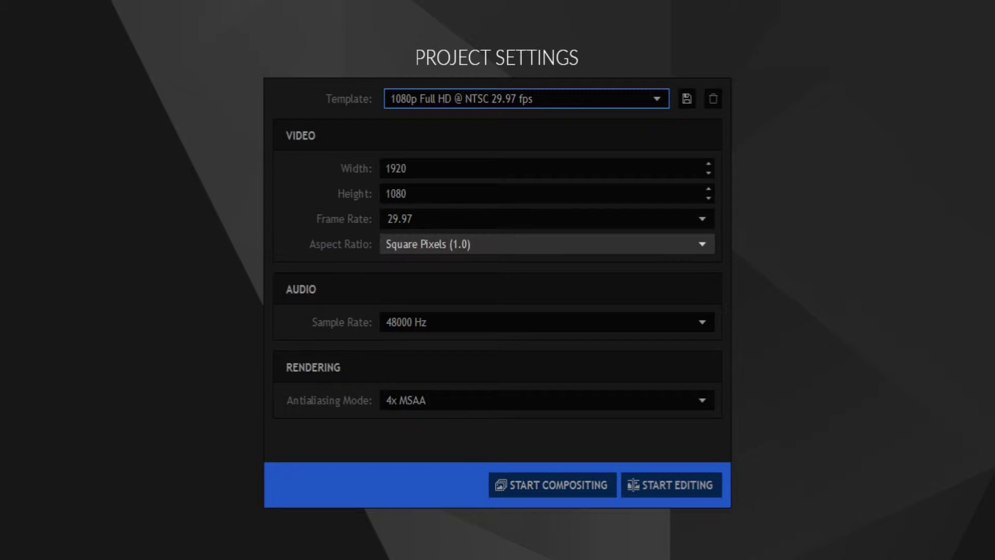
Keep the aspect ratio at Square Pixels (1.0) and start editing, declining to save the modified settings.
click(544, 244)
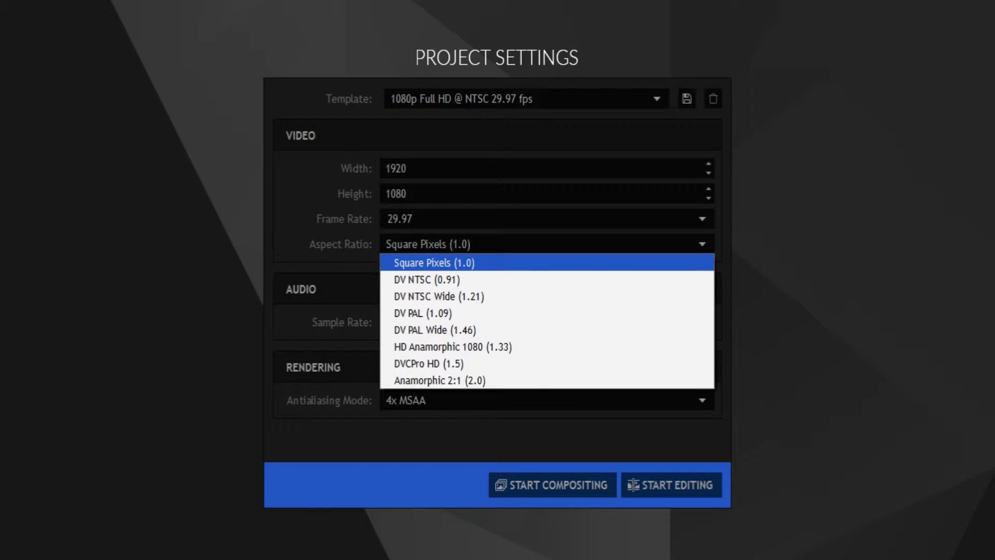
key(Escape)
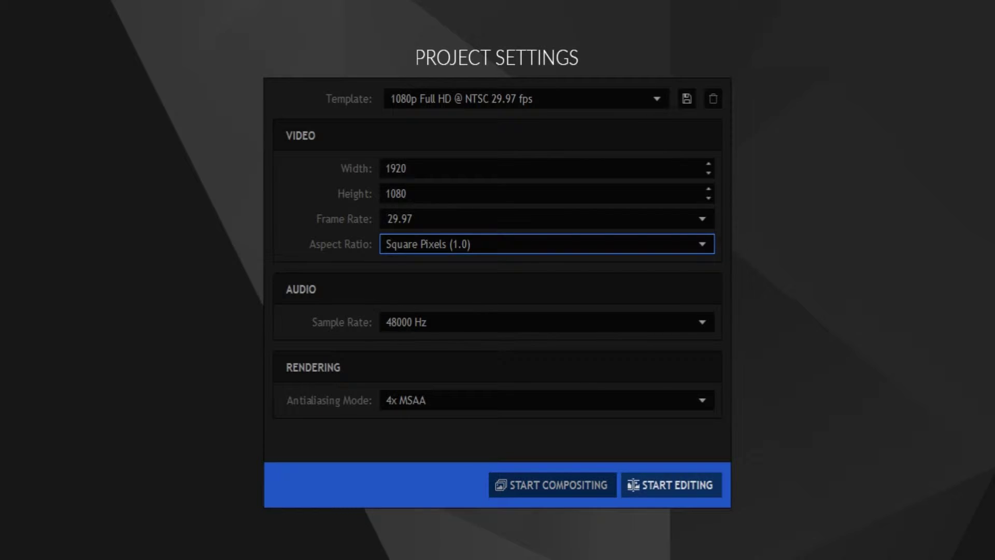
click(671, 484)
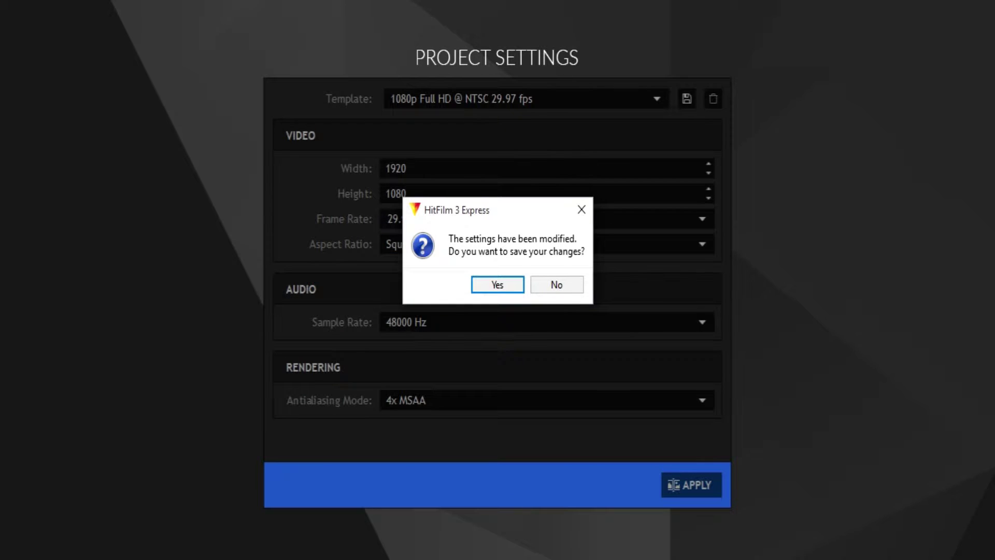
click(556, 284)
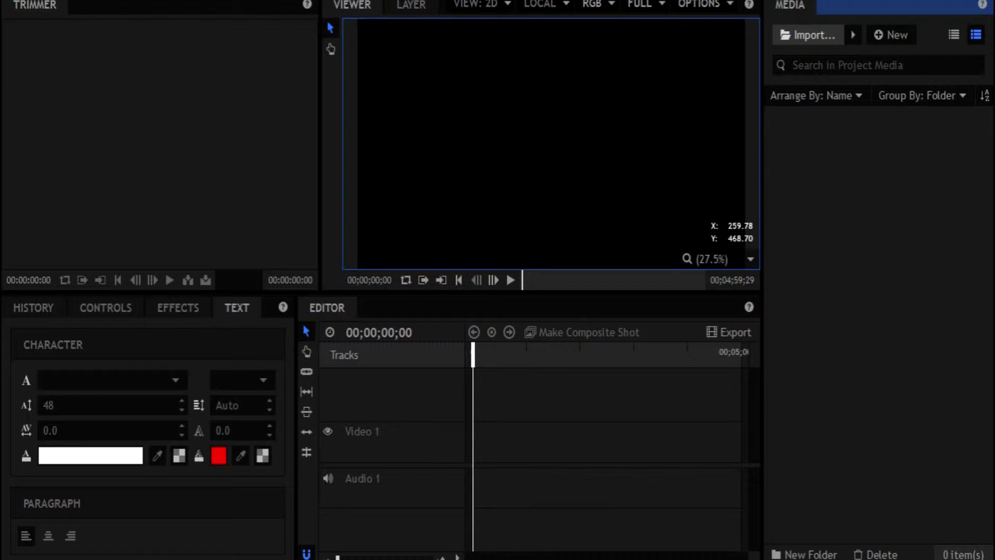
Import the video clip MVI_0409 from the The Traveler folder into the project media.
click(808, 35)
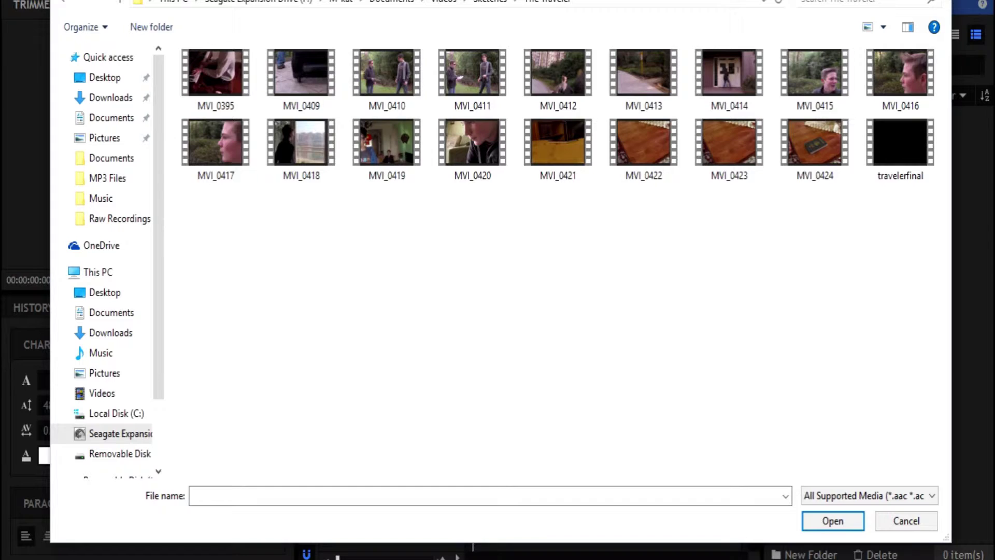
click(301, 79)
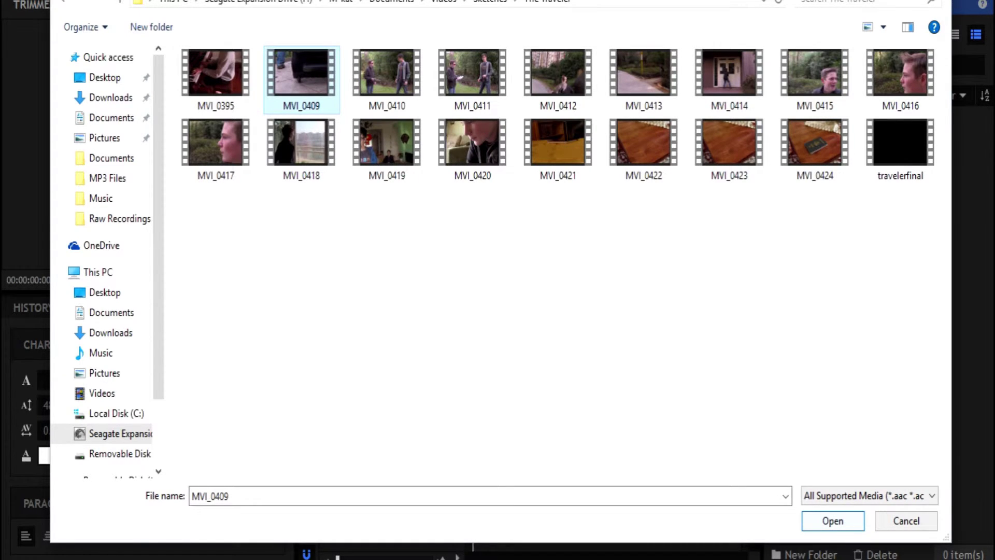
key(Return)
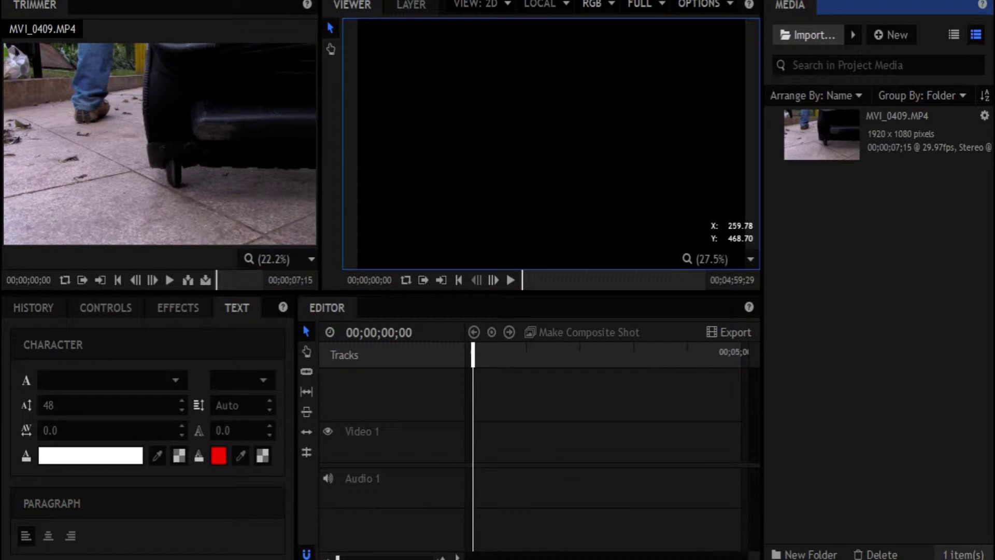
click(808, 35)
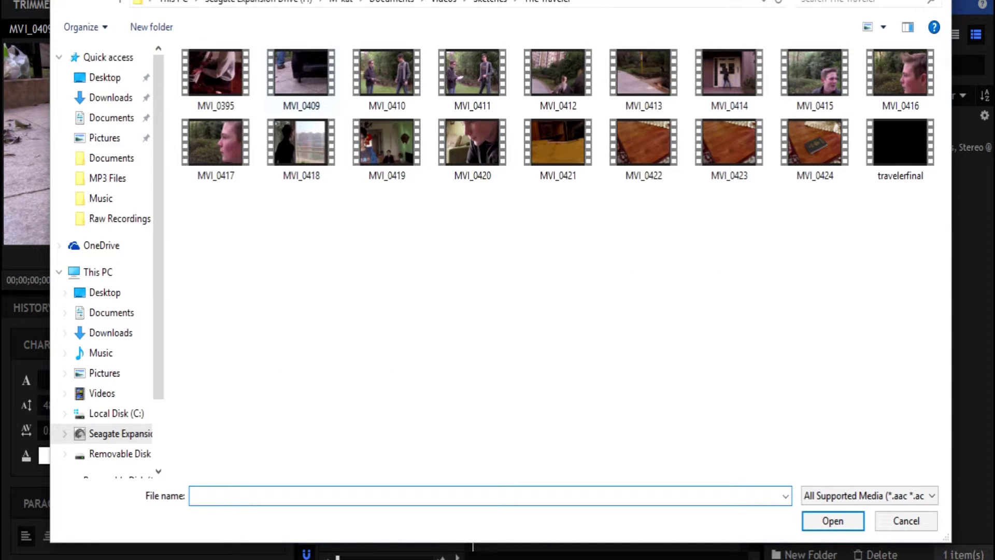
click(301, 81)
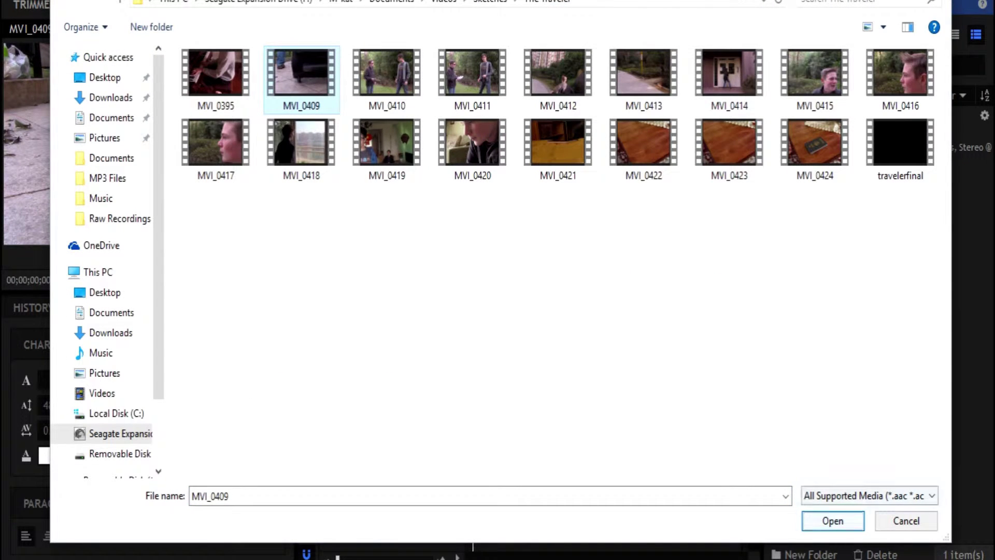
click(905, 520)
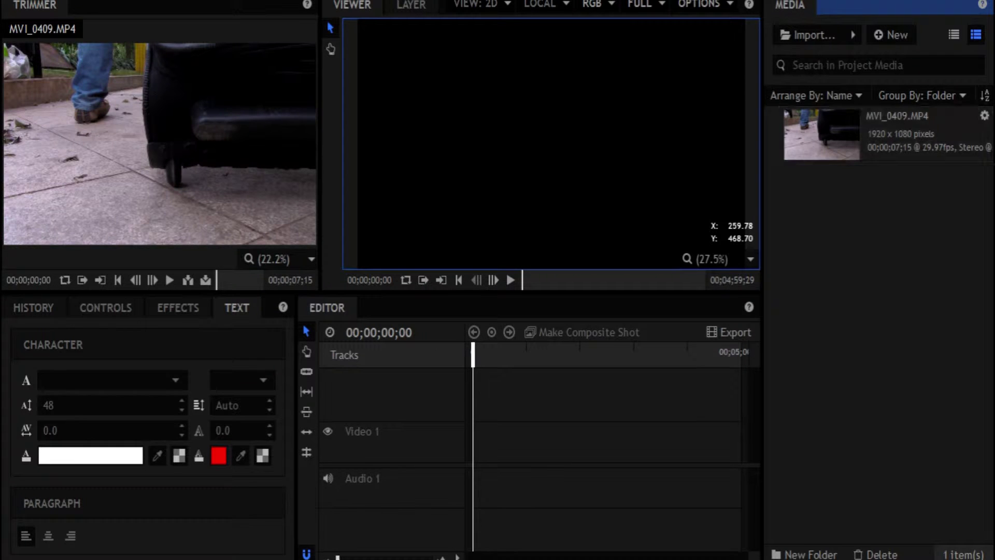
Try placing MVI_0409.MP4 at the start of the editor timeline, and delete it from the tracks.
click(885, 133)
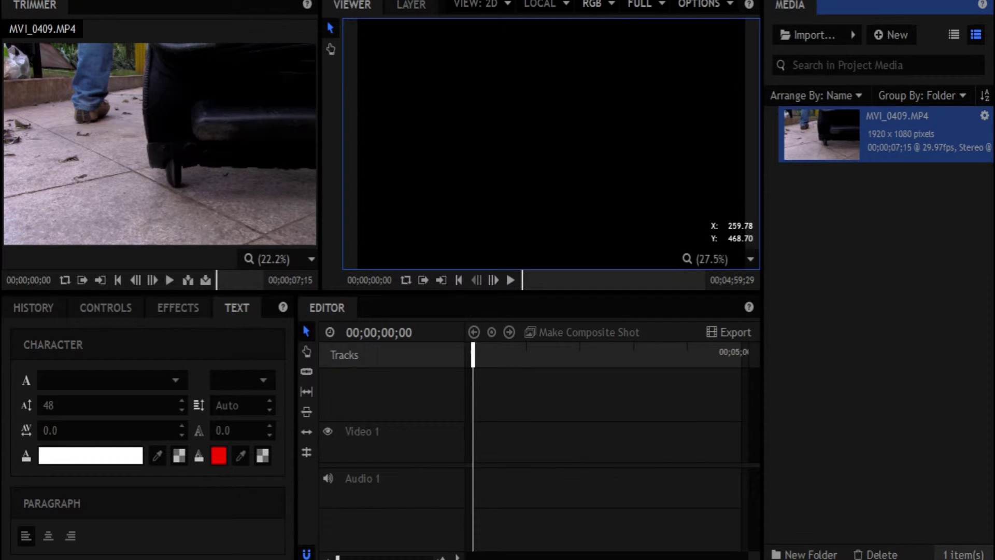
drag(821, 134, 476, 445)
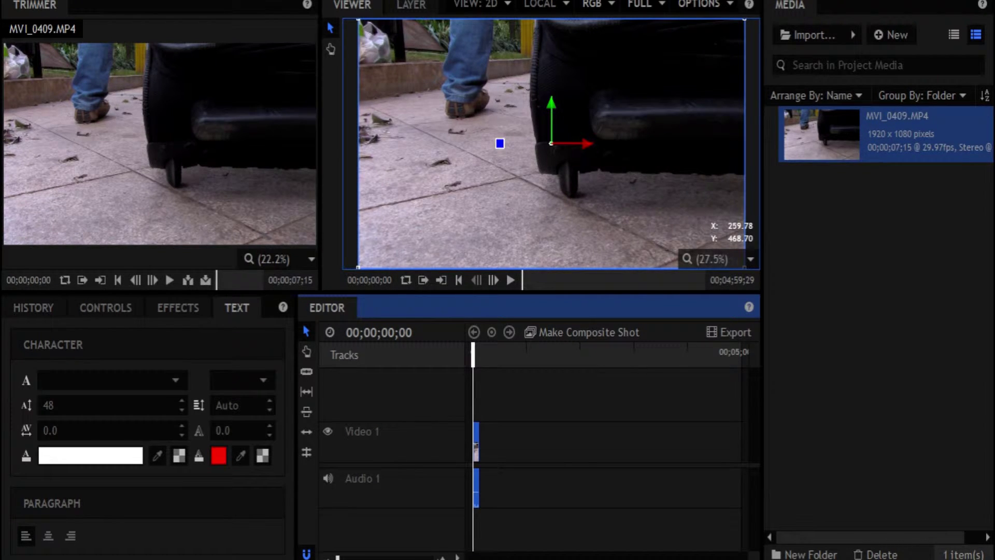
key(Delete)
Place MVI_0409.MP4 from the project media at the start of the Video 1 and Audio 1 tracks.
click(884, 134)
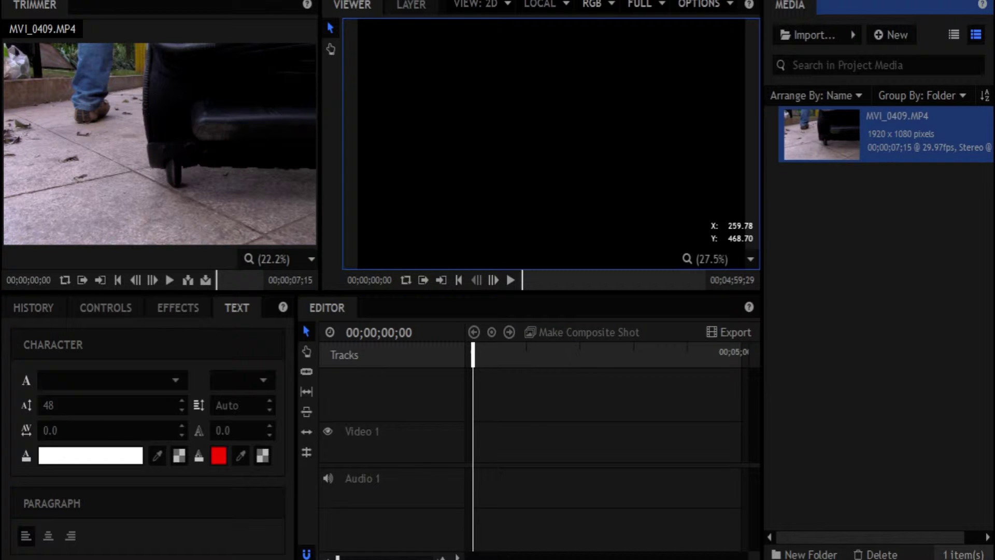
drag(822, 134, 474, 467)
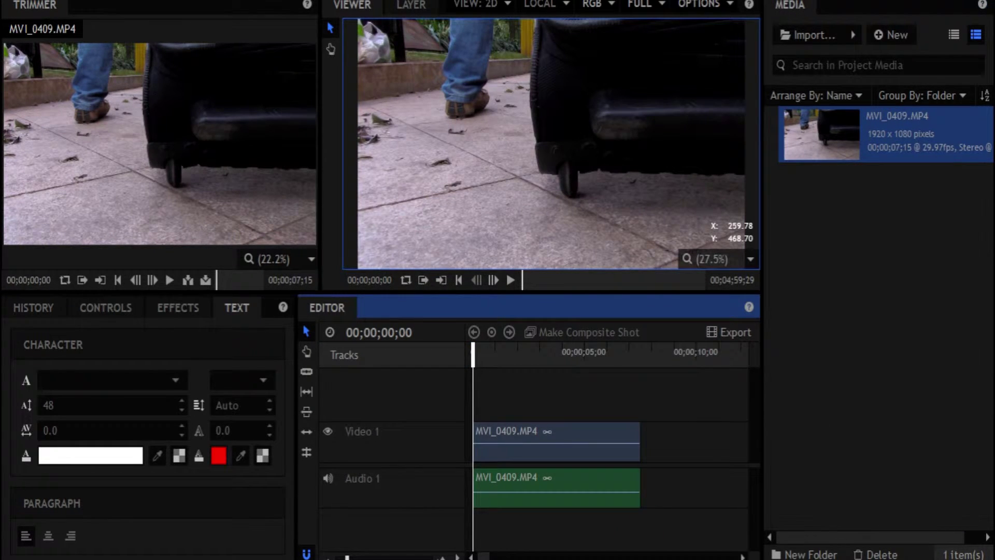
Zoom the editor timeline out and in to examine the clip at different time scales.
key(minus)
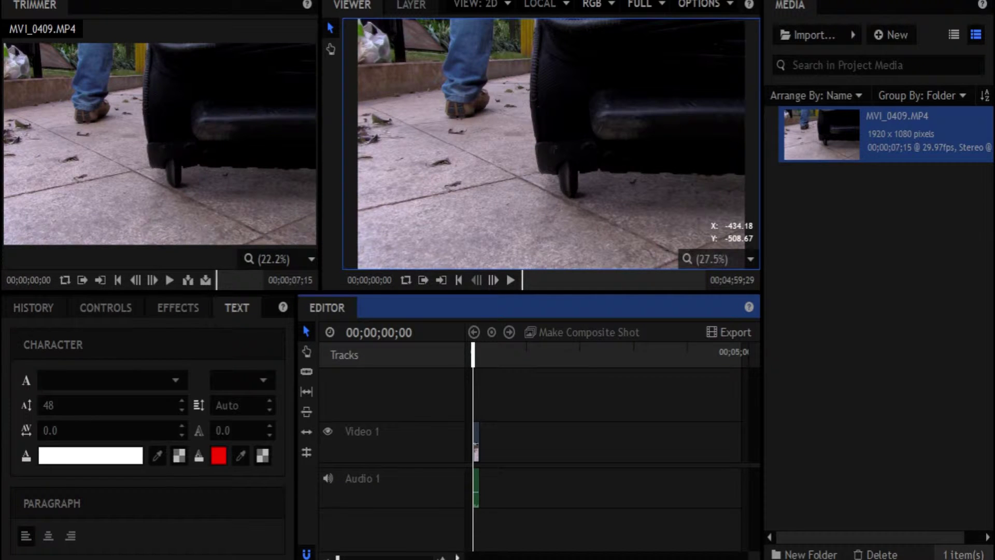
key(equal)
key(minus)
key(equal)
key(minus)
key(equal)
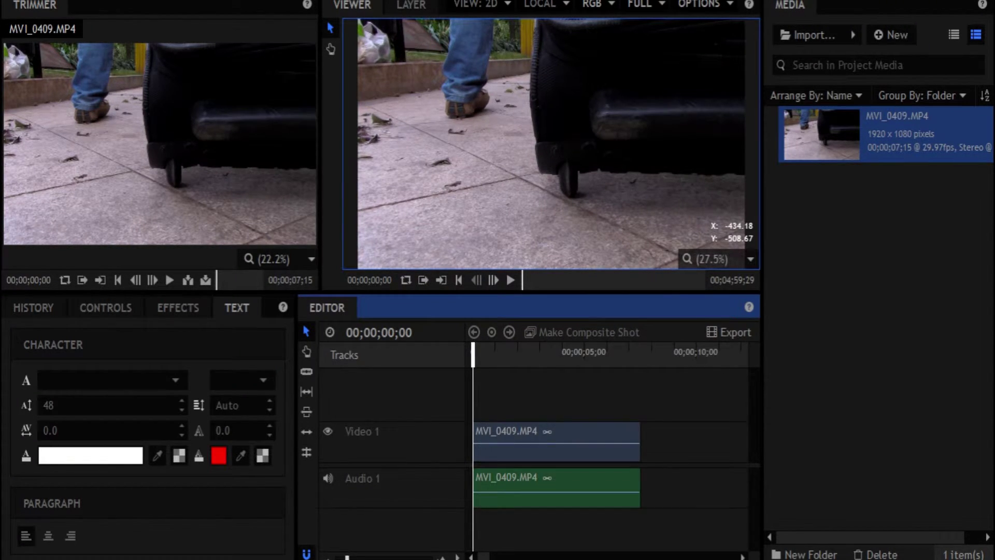
key(minus)
key(equal)
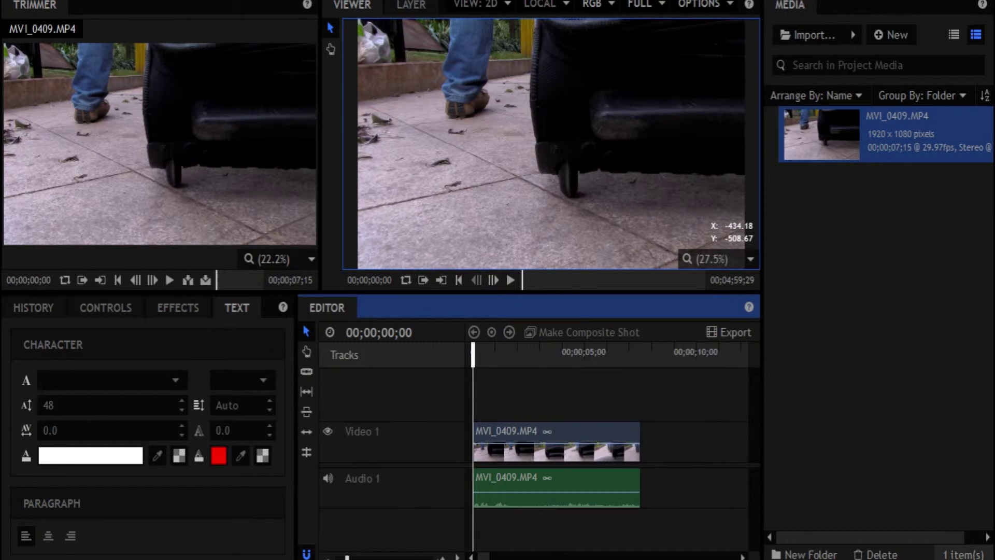
key(equal)
key(minus)
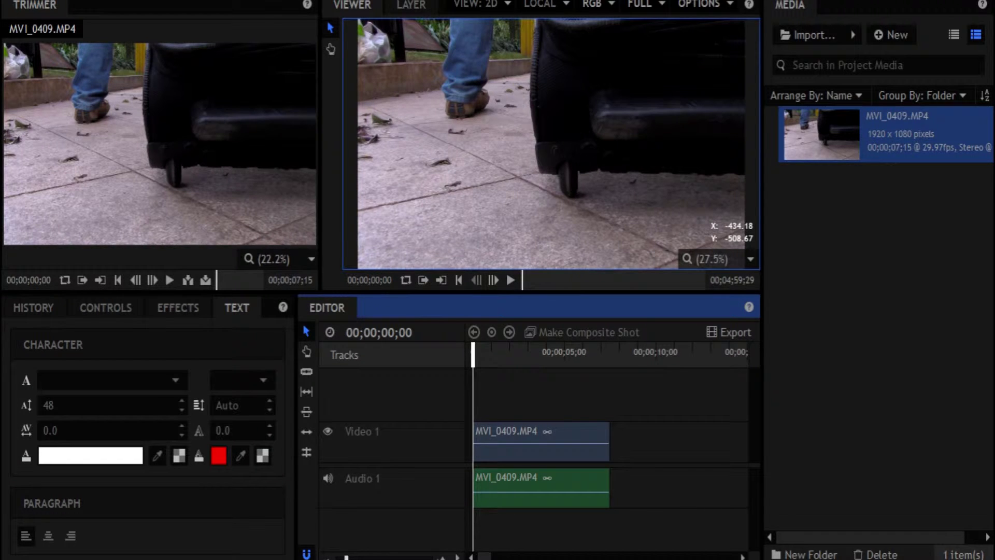
key(equal)
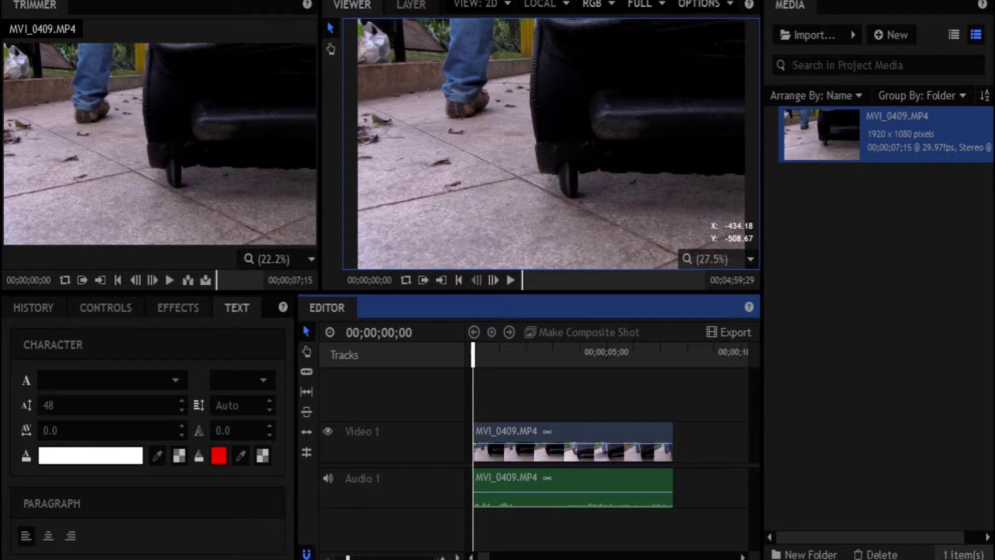
Play the first seconds of the clip on the timeline, and return the playhead to the start.
key(space)
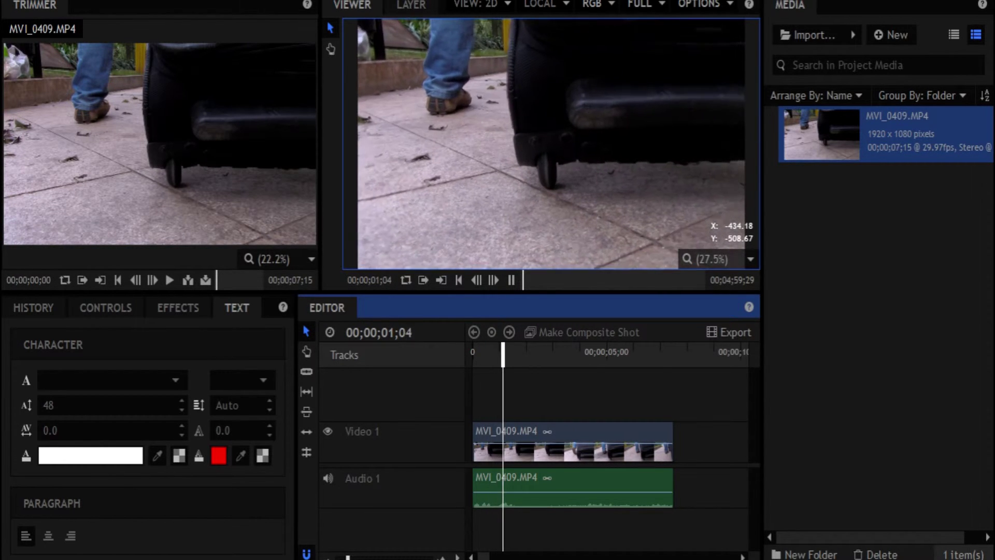
key(space)
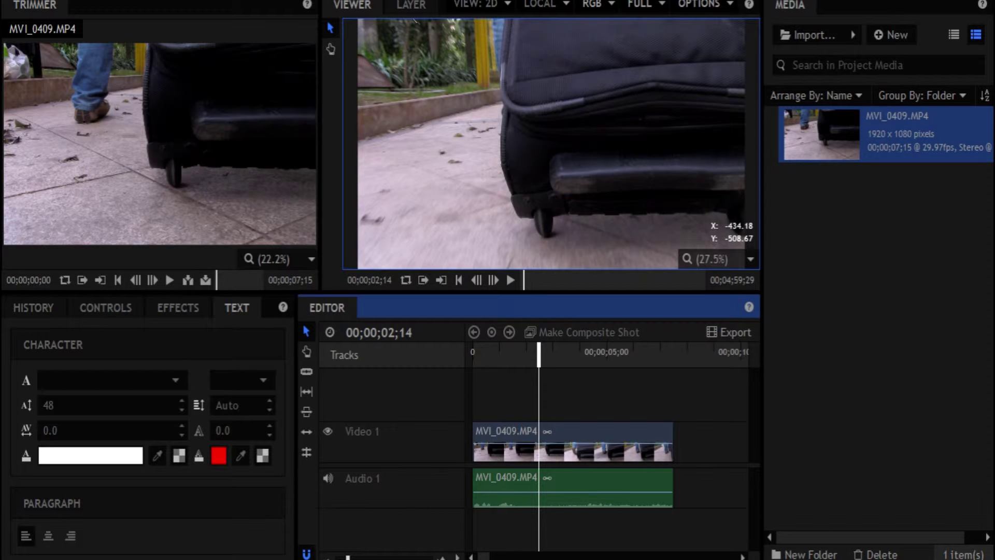
mouse_move(490, 352)
mouse_down()
mouse_move(522, 352)
mouse_move(473, 353)
mouse_up()
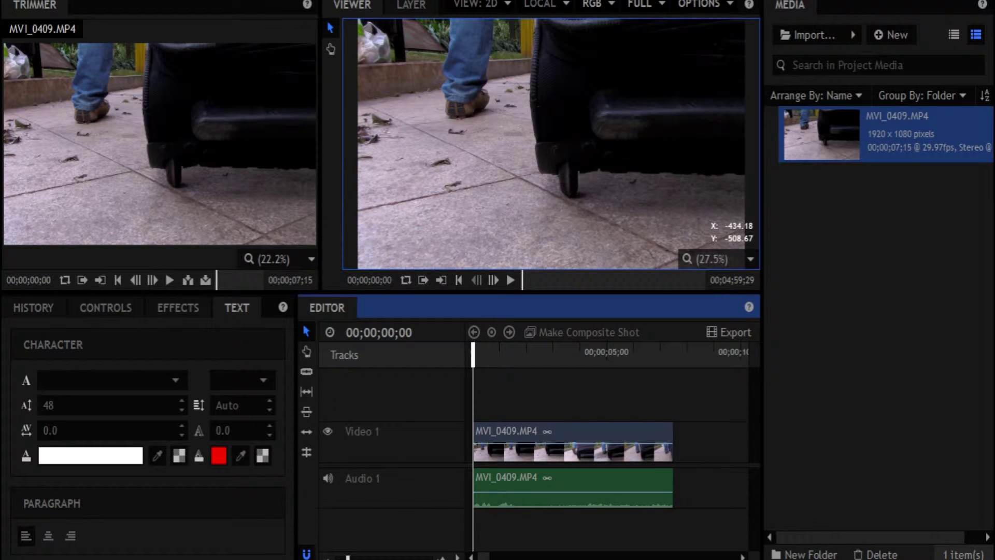
Split the MVI_0409.MP4 video and its linked audio at 00;00;01;23.
key(space)
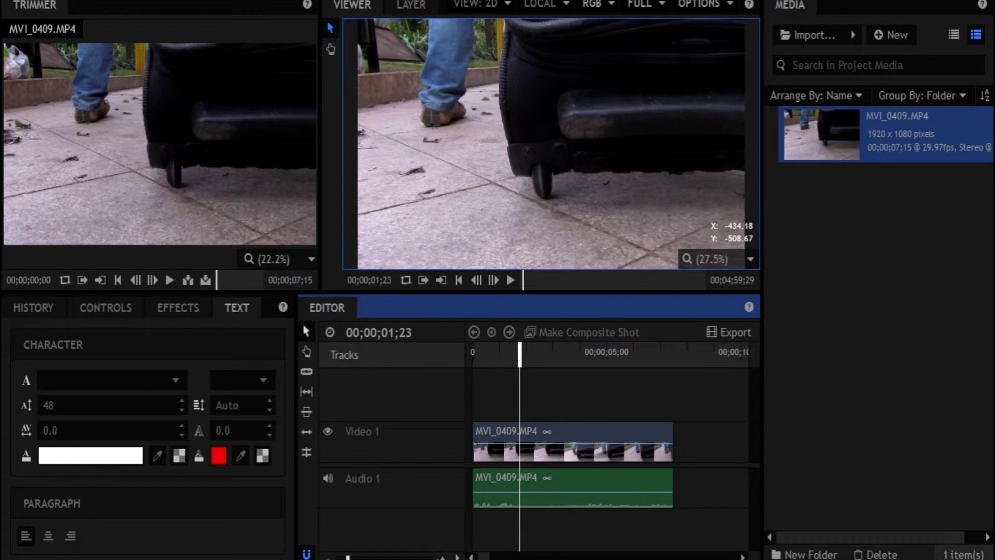
click(307, 351)
click(306, 371)
click(599, 442)
click(626, 442)
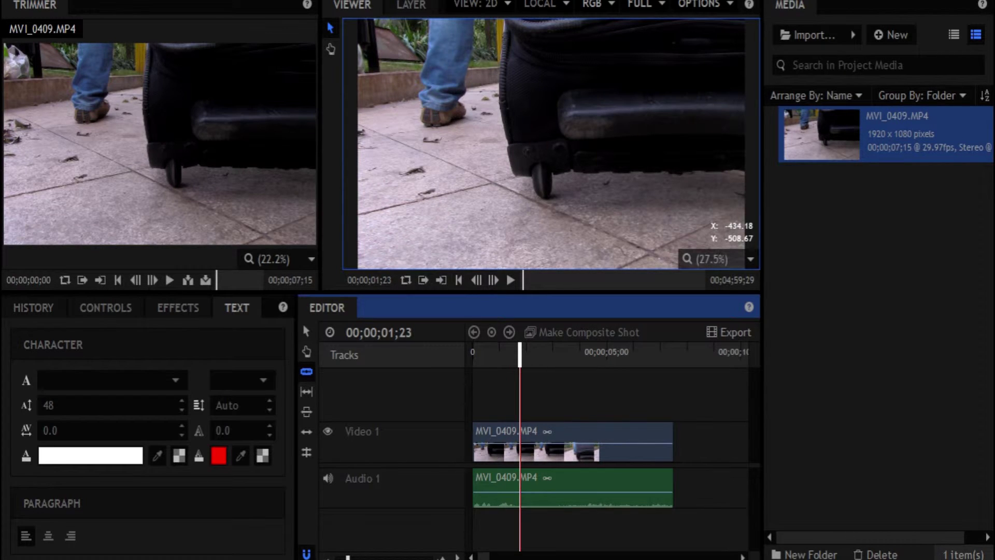
key(ctrl+shift+d)
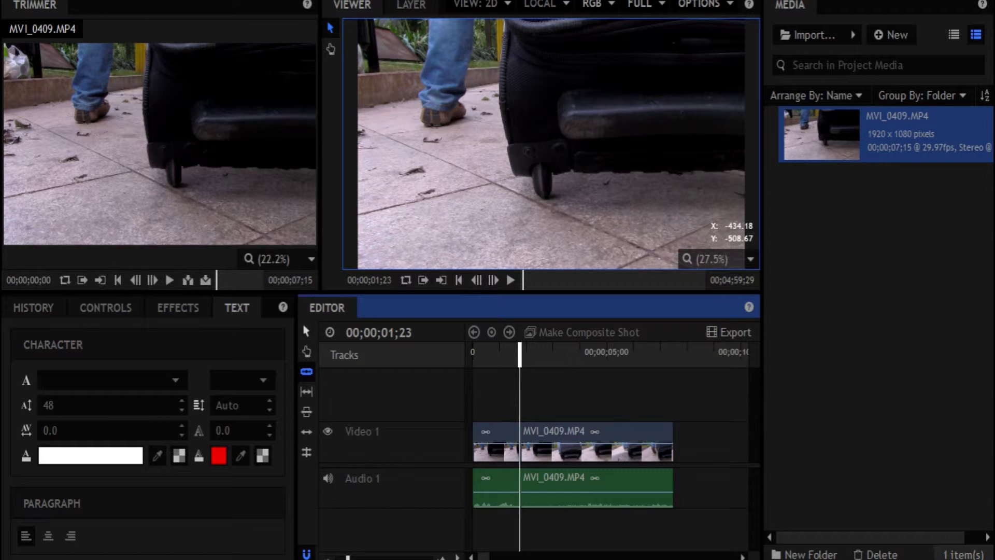
Delete the first segment of the split clip with its linked audio, and move the playhead to 00;00;01;28.
click(307, 330)
drag(501, 355, 520, 357)
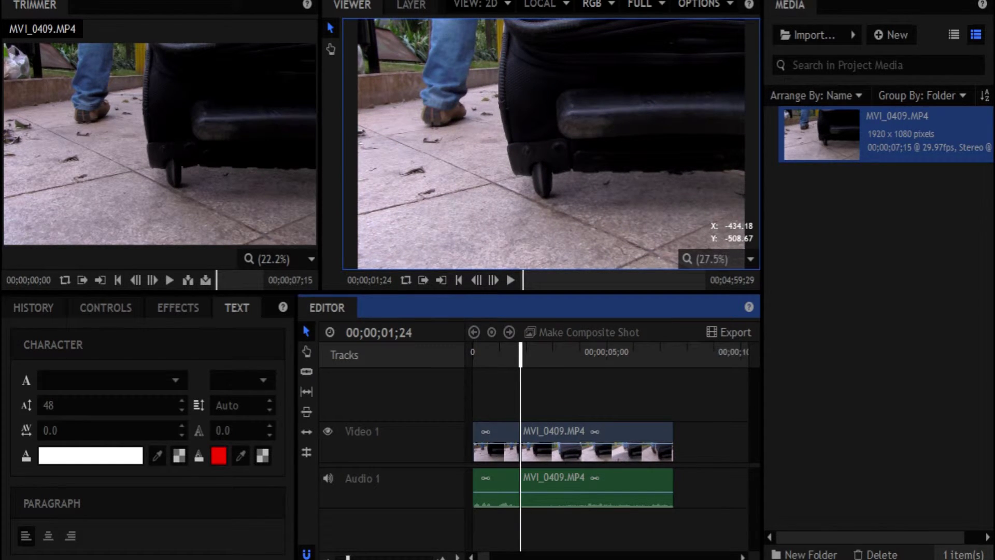
click(495, 440)
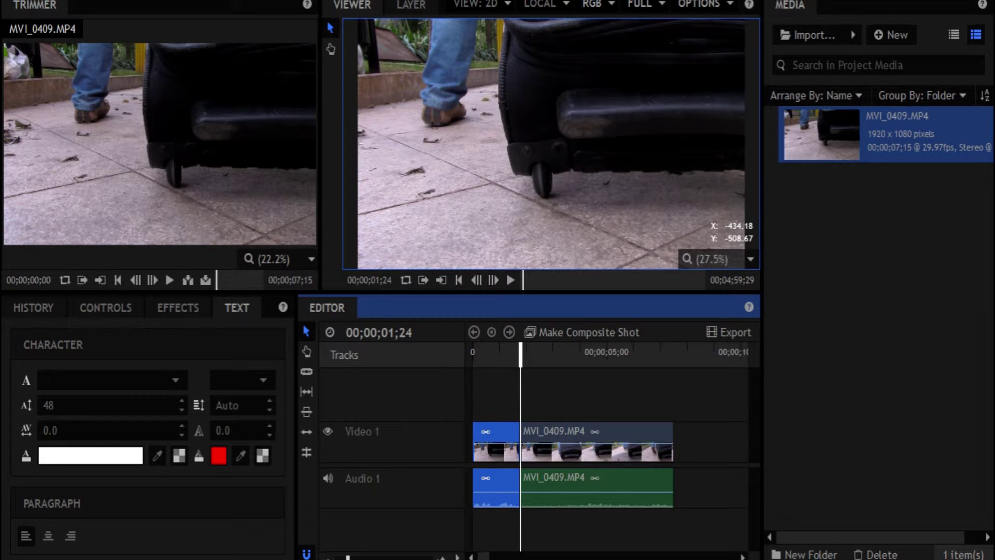
key(Delete)
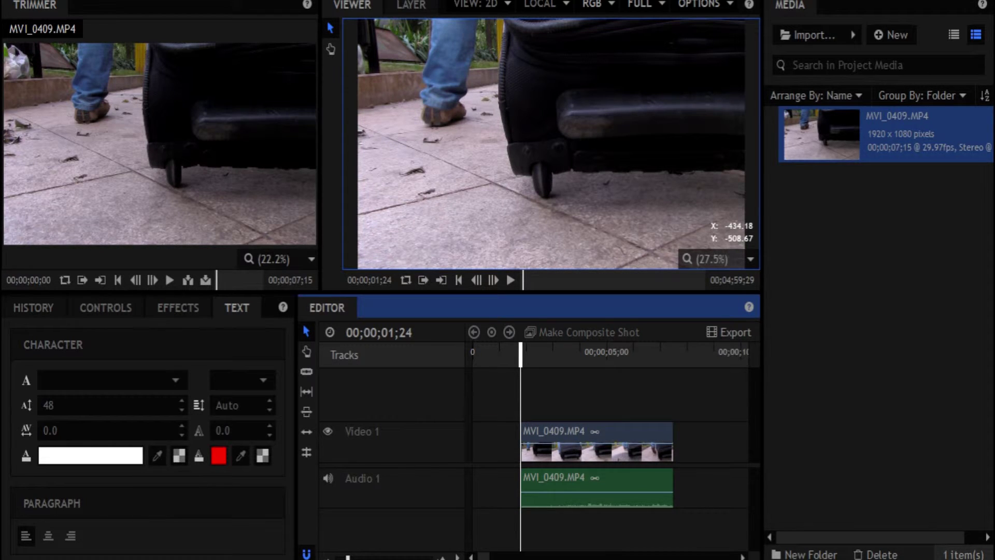
mouse_move(520, 353)
mouse_down()
mouse_move(473, 353)
mouse_move(523, 353)
mouse_up()
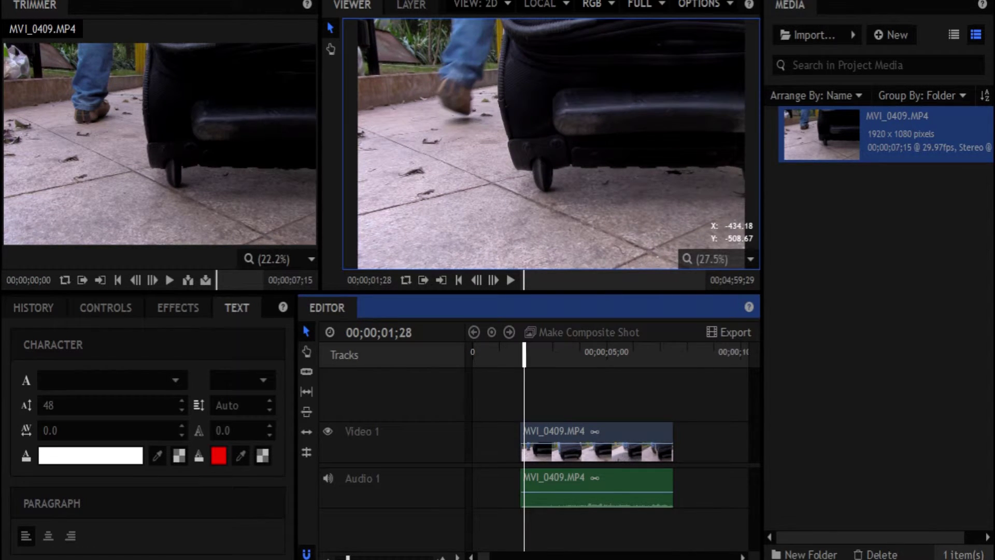
Undo the deletion of the clip's first segment, and move the playhead to 00;00;01;01.
key(ctrl+z)
click(499, 353)
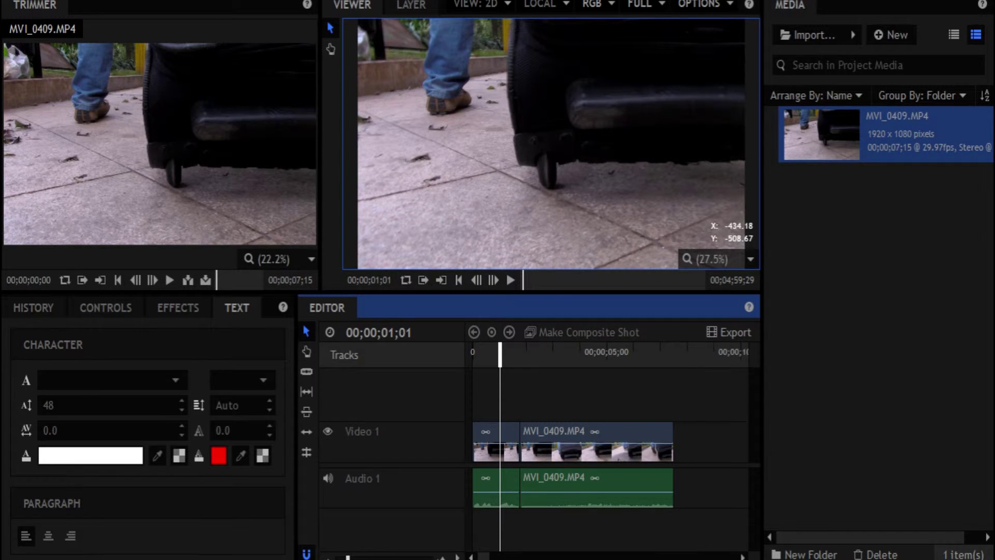
Try a ripple delete on the first segment and its linked audio, and undo it.
click(495, 440)
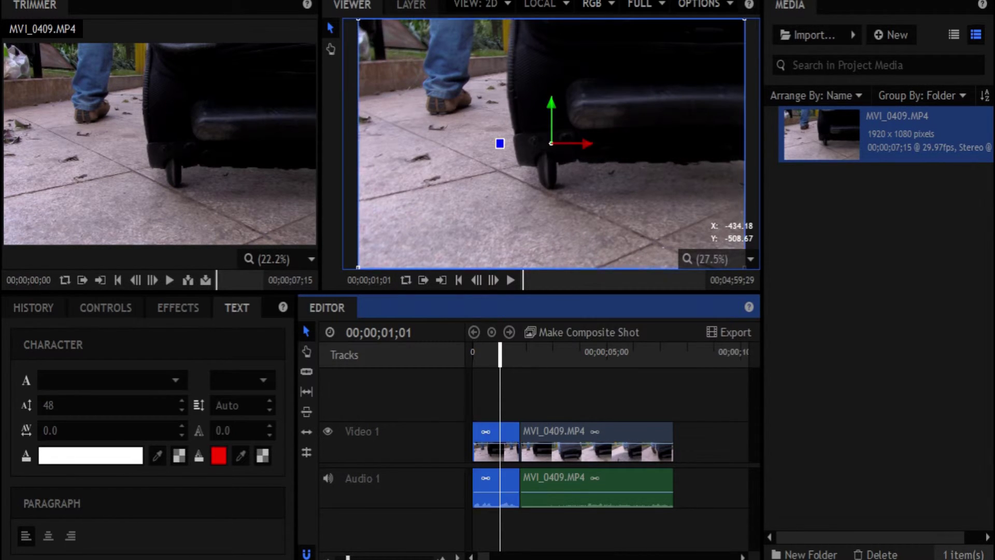
right_click(484, 436)
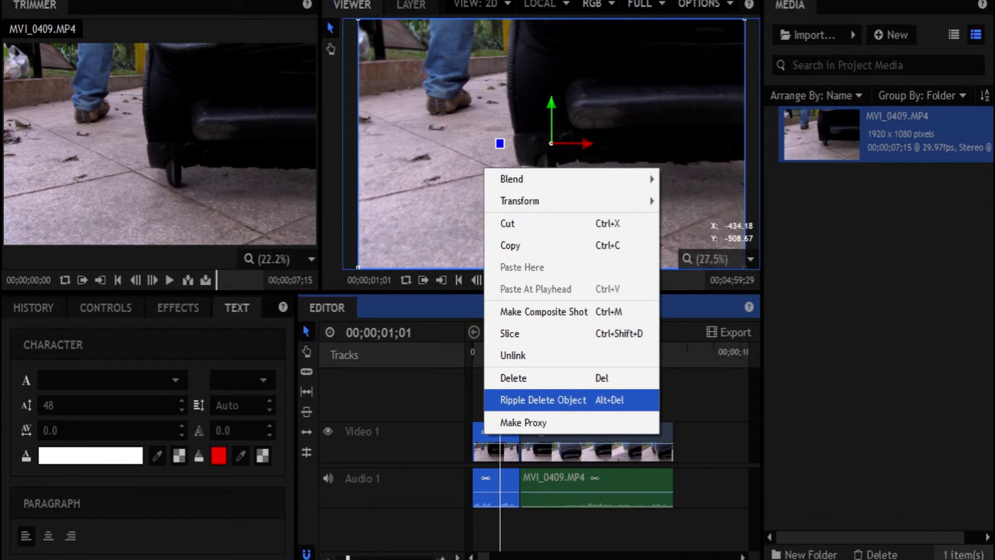
click(543, 399)
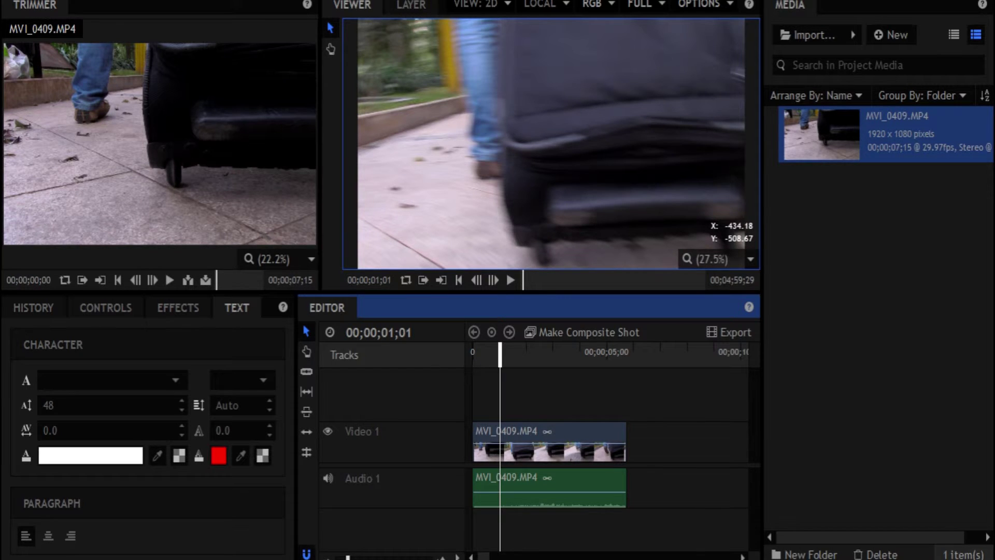
key(ctrl+z)
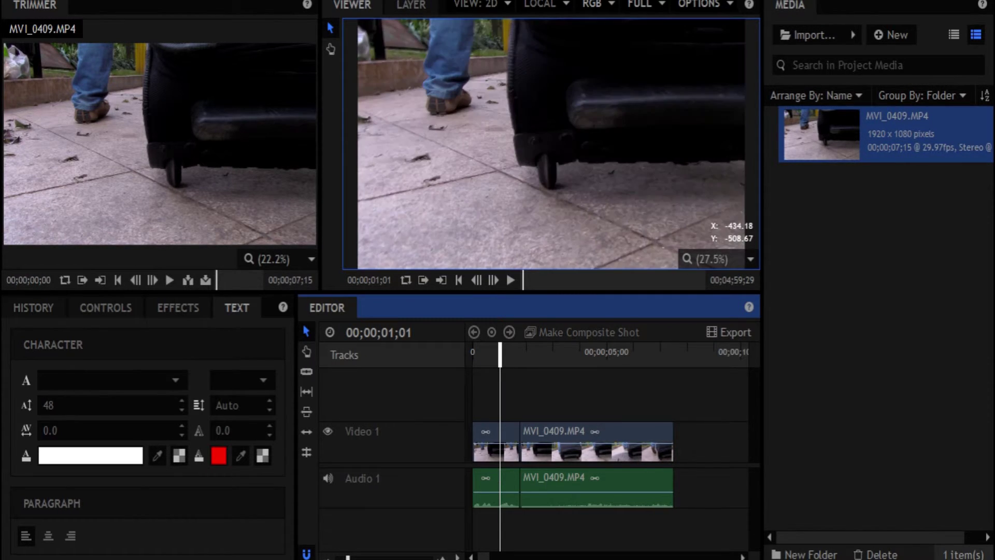
Delete the first segment with its linked audio, and ripple delete the gap before the remaining MVI_0409.MP4 clip.
click(489, 440)
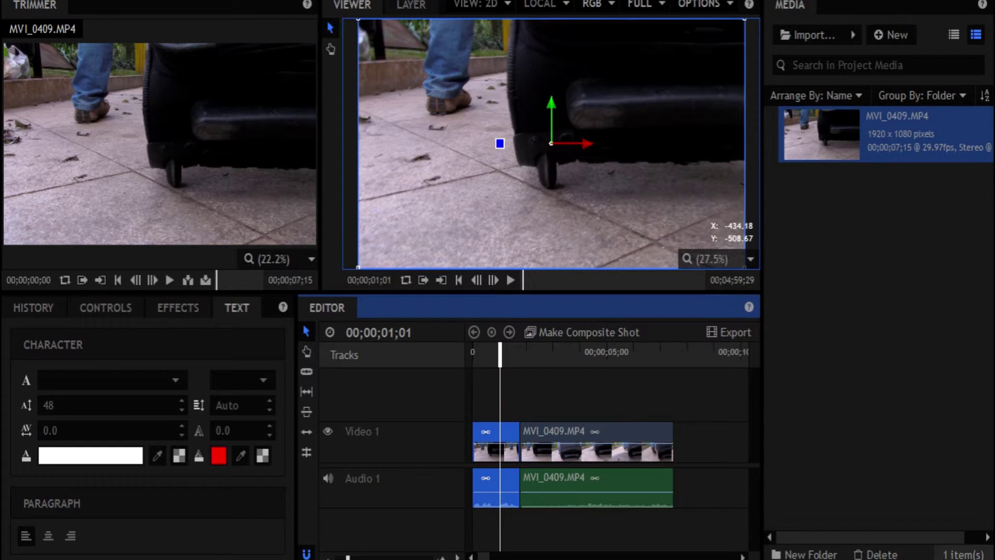
key(Delete)
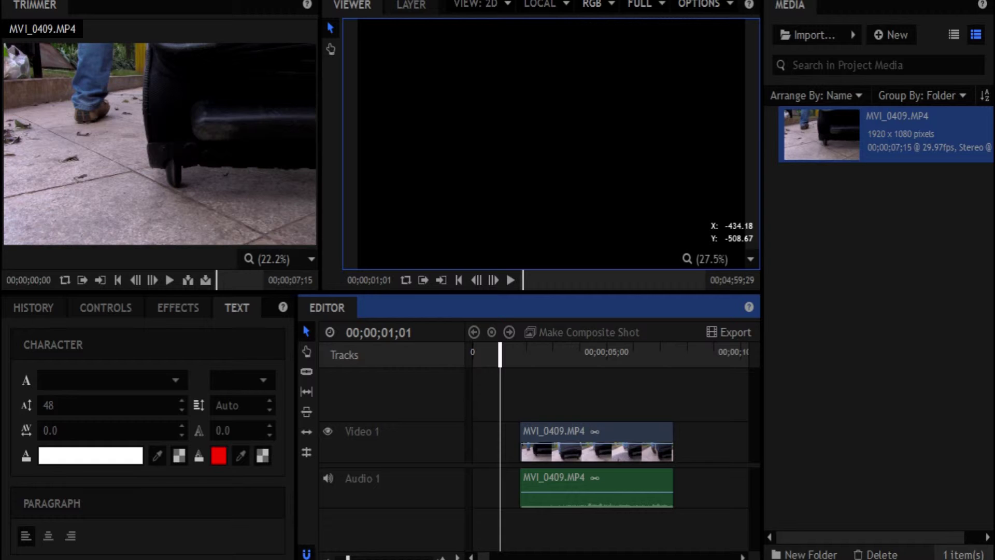
right_click(487, 440)
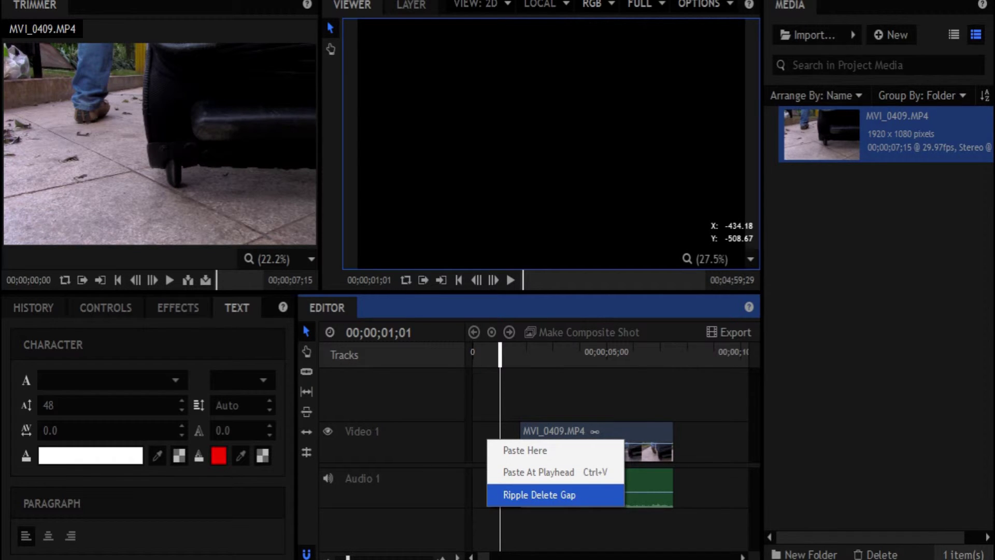
click(539, 494)
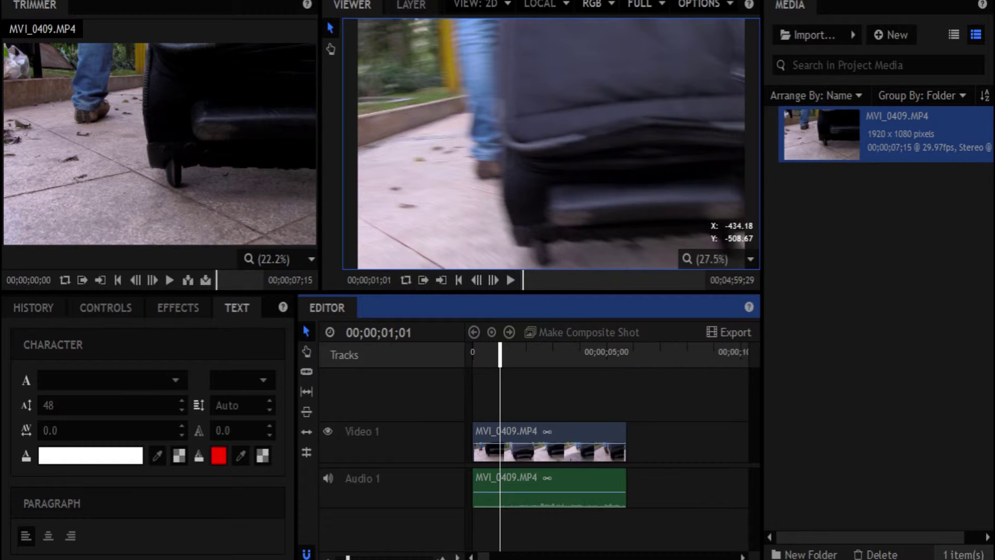
Play the shortened clip from the start of the timeline to review the cut opening.
key(Home)
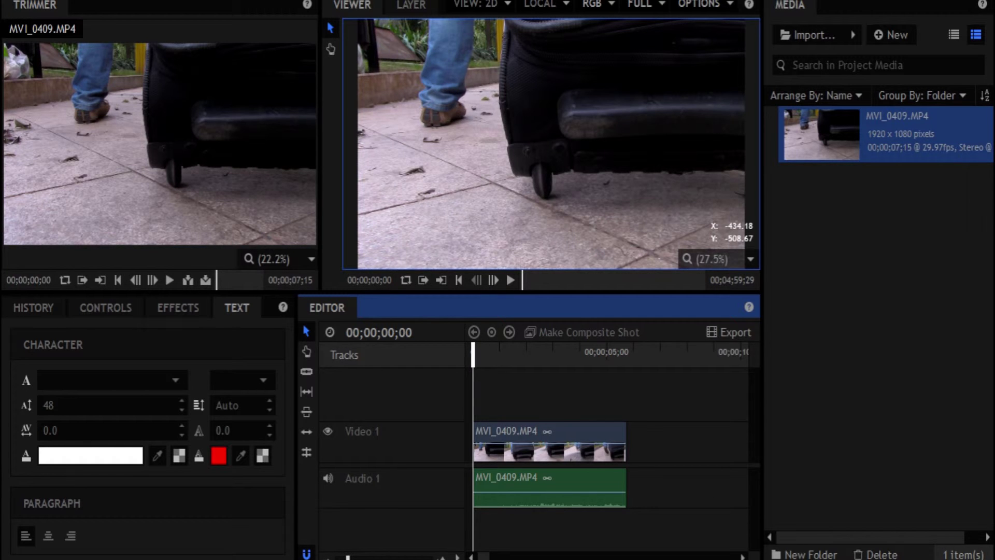
key(space)
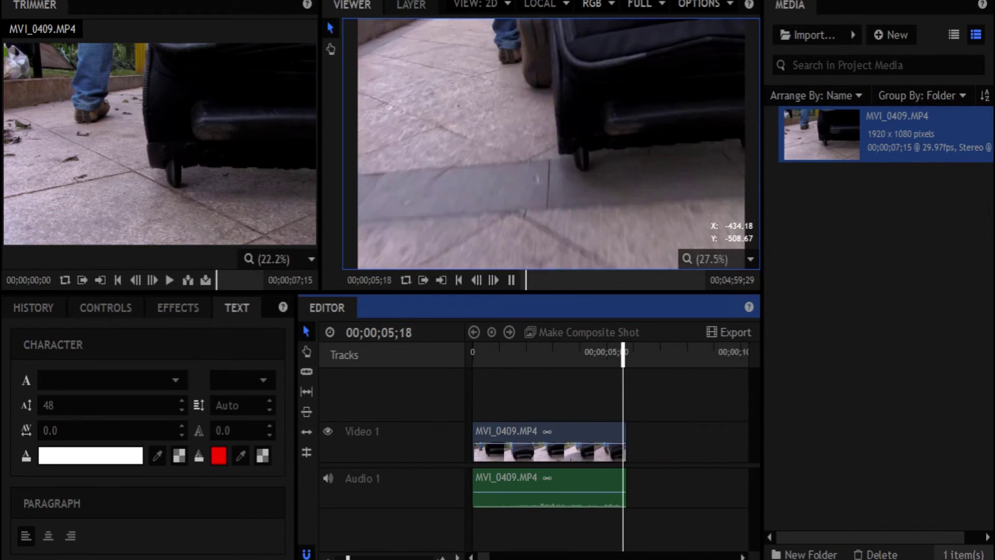
key(space)
Split the MVI_0409.MP4 video and its linked audio at 00;00;04;26.
drag(605, 353, 603, 352)
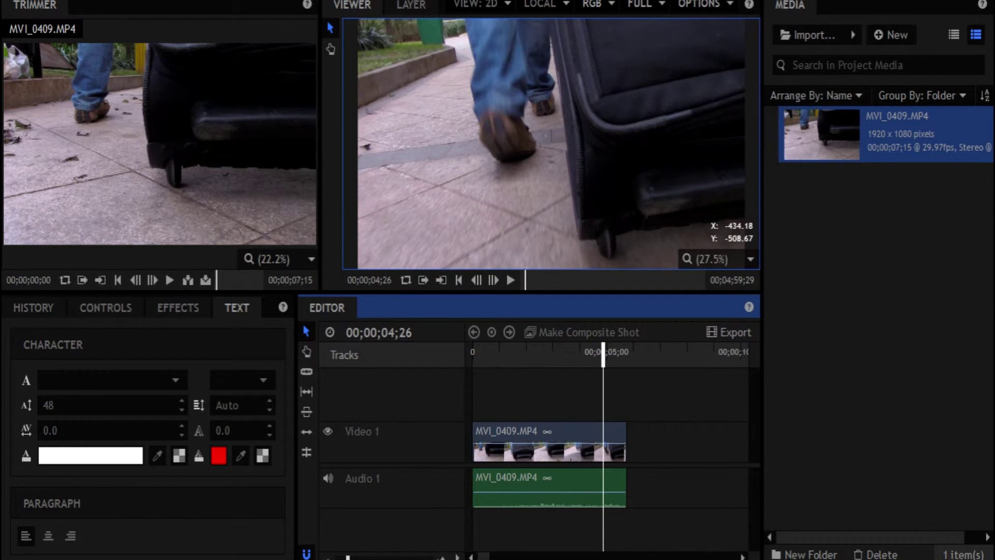
key(c)
click(603, 442)
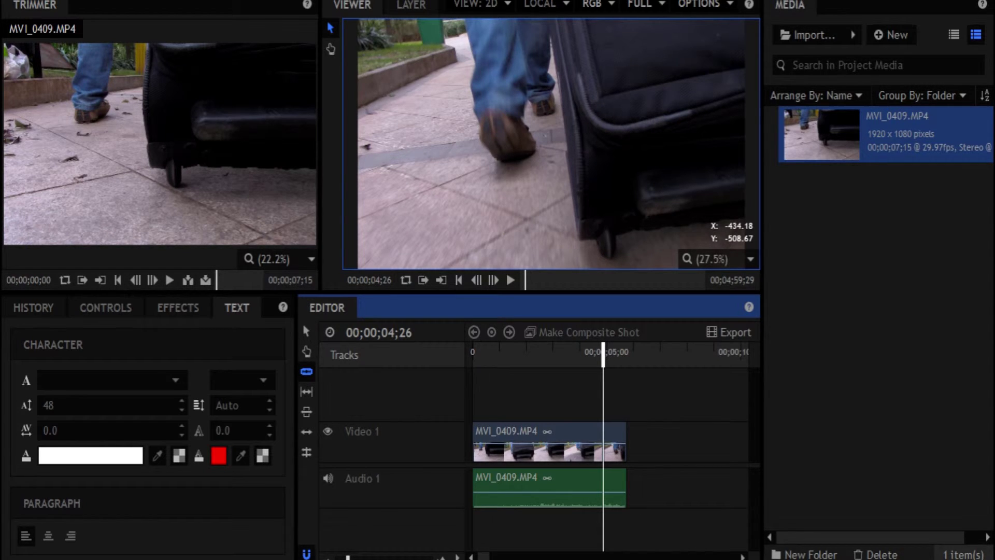
Delete the segment after the 00;00;04;26 cut together with its linked audio.
key(v)
click(615, 435)
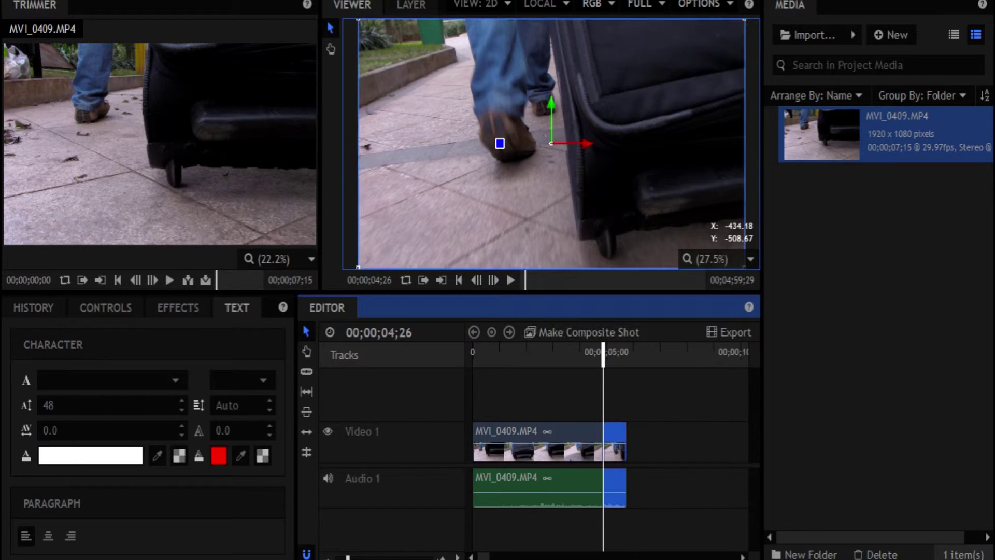
right_click(614, 446)
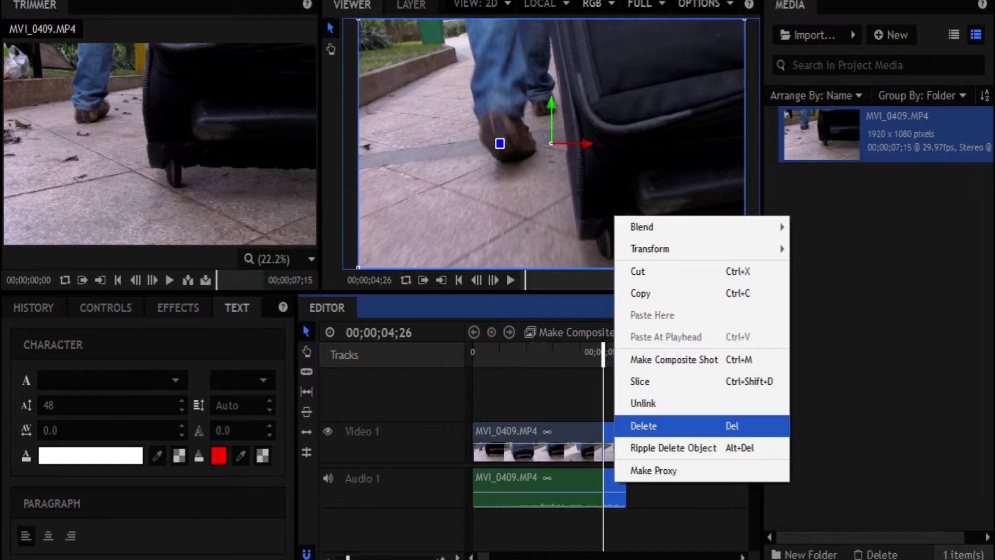
click(643, 425)
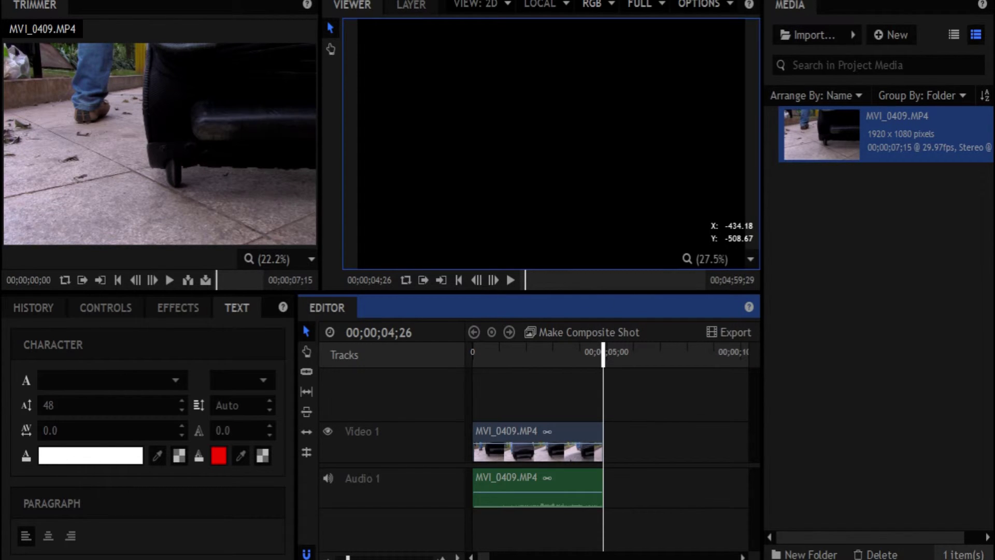
Play the trimmed clip from the beginning to check both cuts, and return the playhead to the start.
mouse_move(488, 352)
mouse_down()
mouse_move(473, 352)
mouse_move(500, 352)
mouse_move(472, 352)
mouse_up()
key(space)
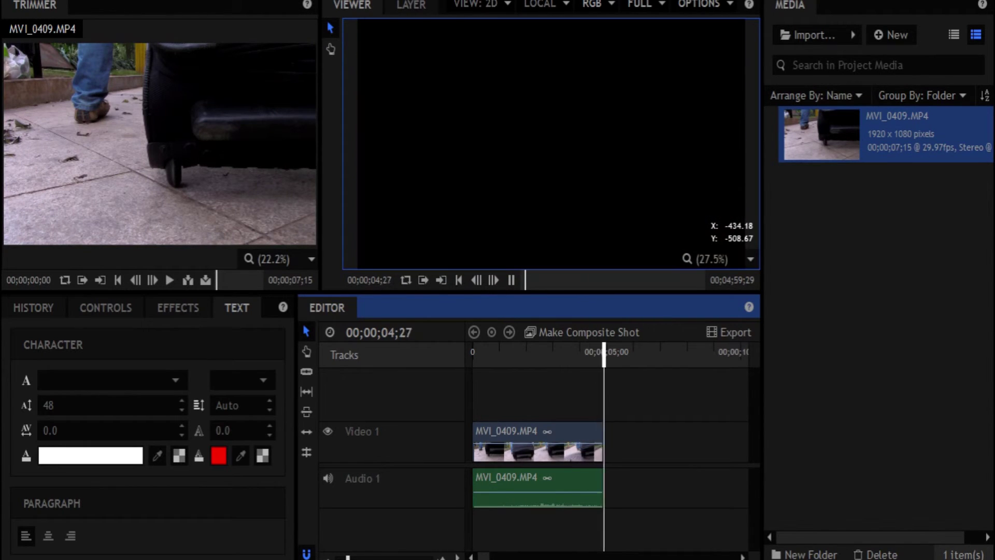
click(544, 353)
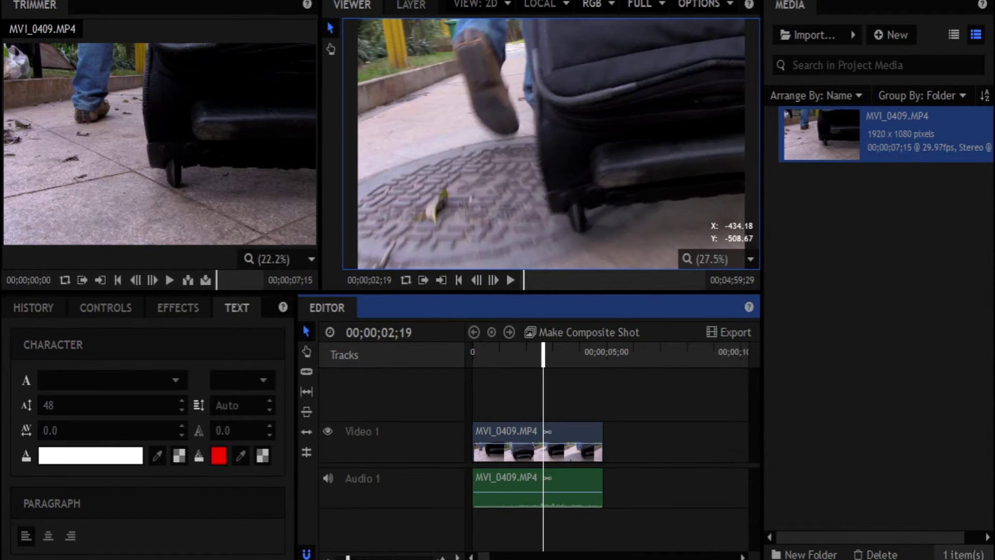
key(Home)
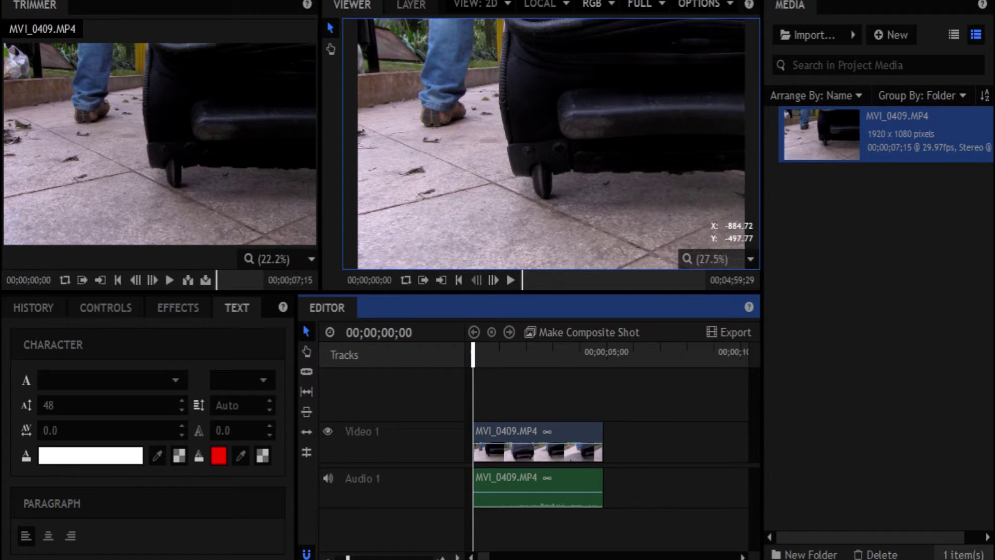
Examine the available effect categories, including the Dissolve, Motion and Wipe groups of the video transitions.
click(178, 308)
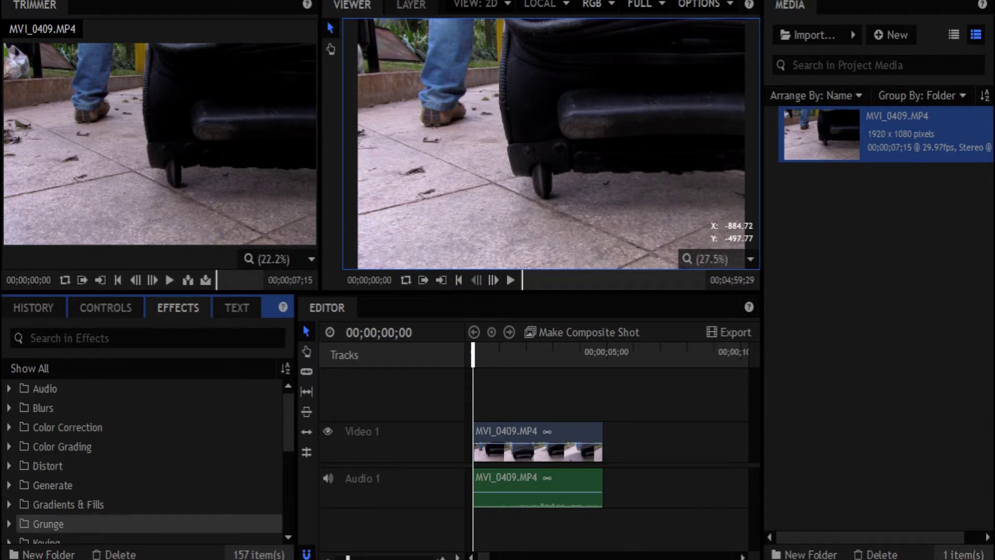
scroll(78, 466, down, 5)
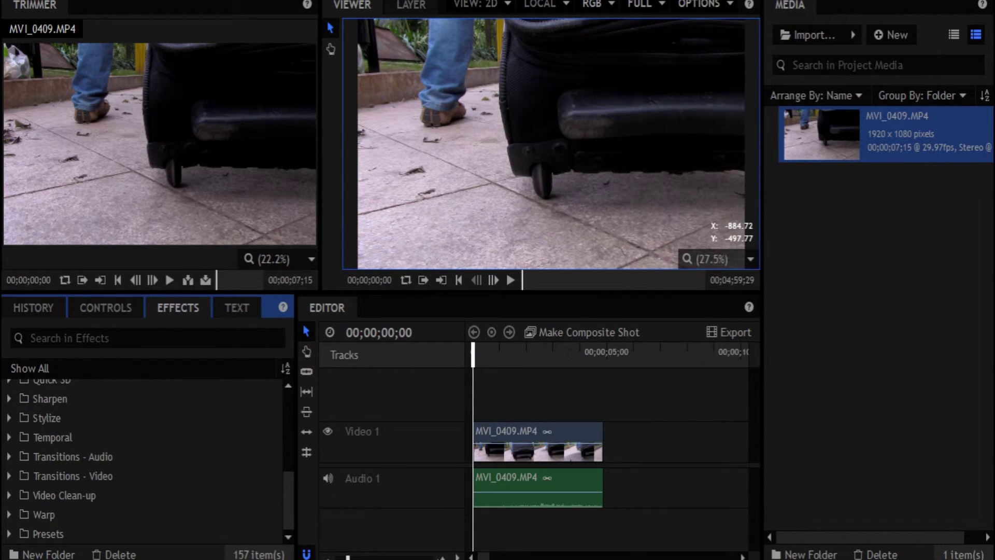
scroll(78, 466, up, 5)
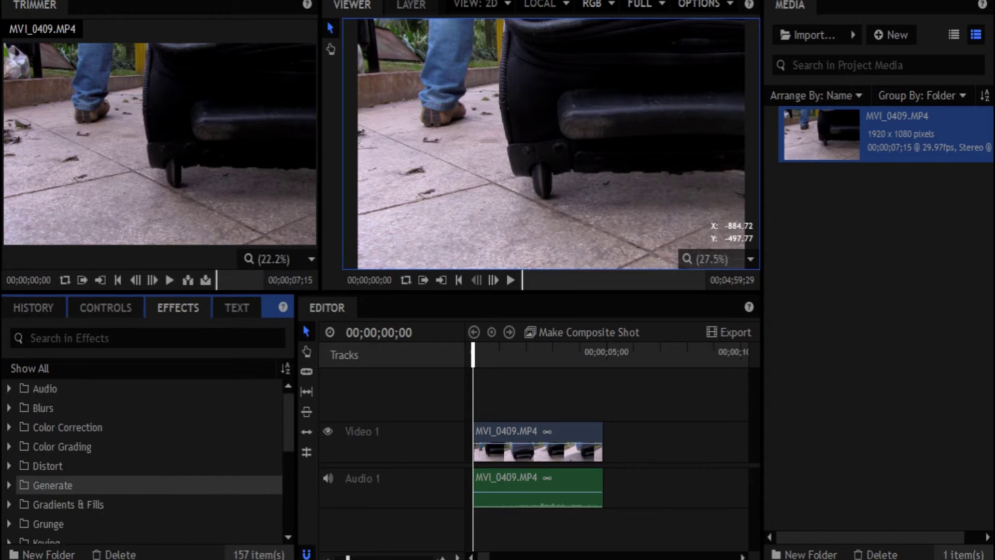
scroll(78, 495, down, 5)
click(9, 475)
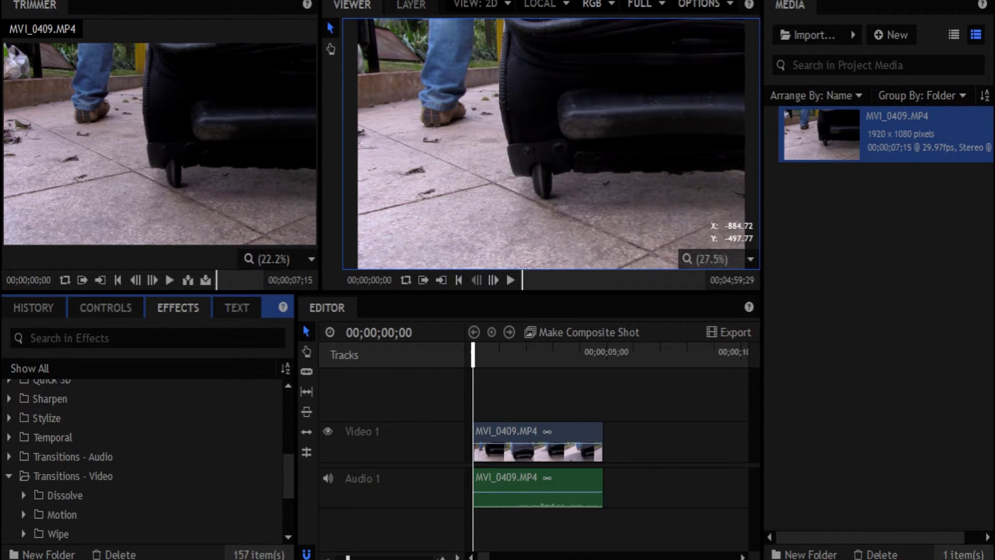
scroll(77, 485, down, 2)
scroll(78, 466, up, 3)
scroll(78, 482, down, 2)
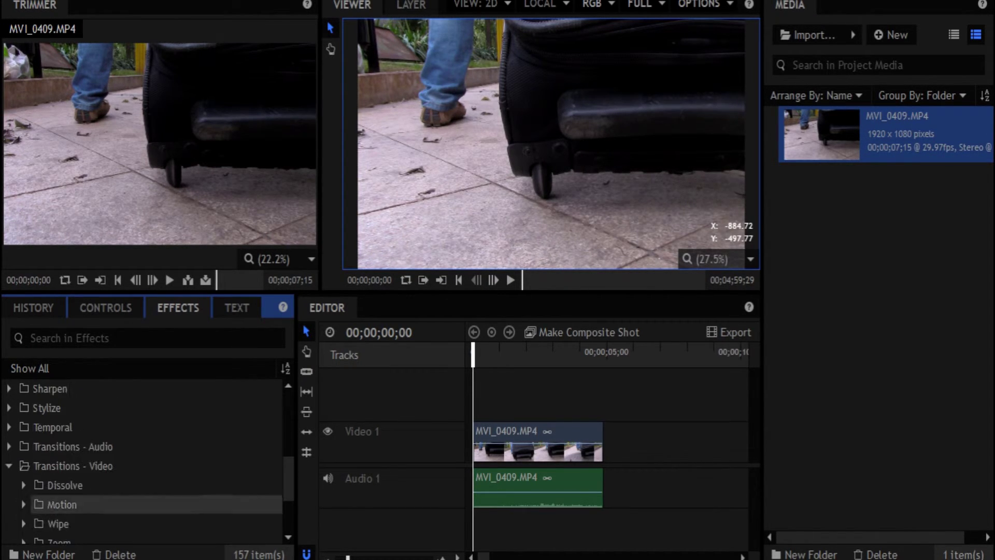
click(9, 466)
Search the effects for "fade", and apply the Fade to Color transition to the start of the MVI_0409.MP4 video.
click(78, 337)
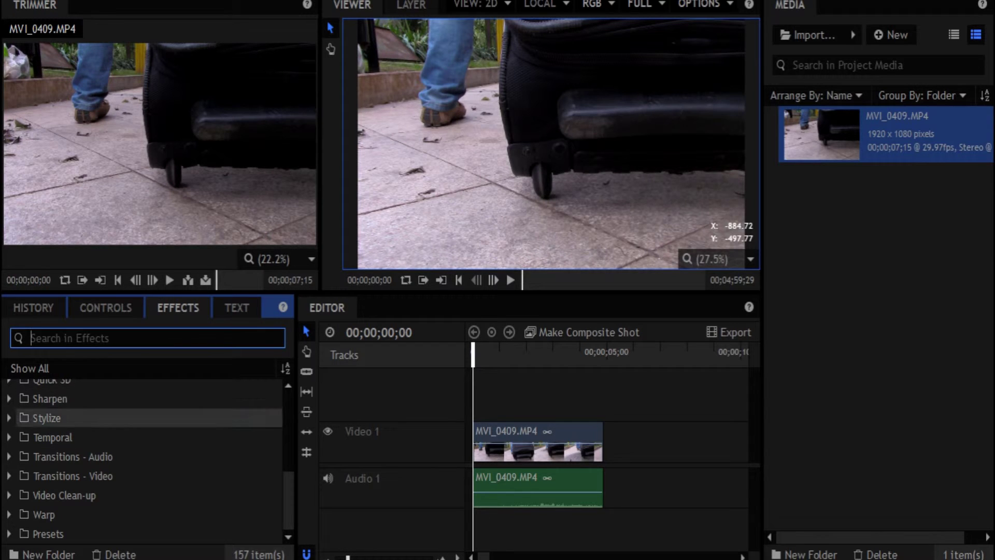
text(fade)
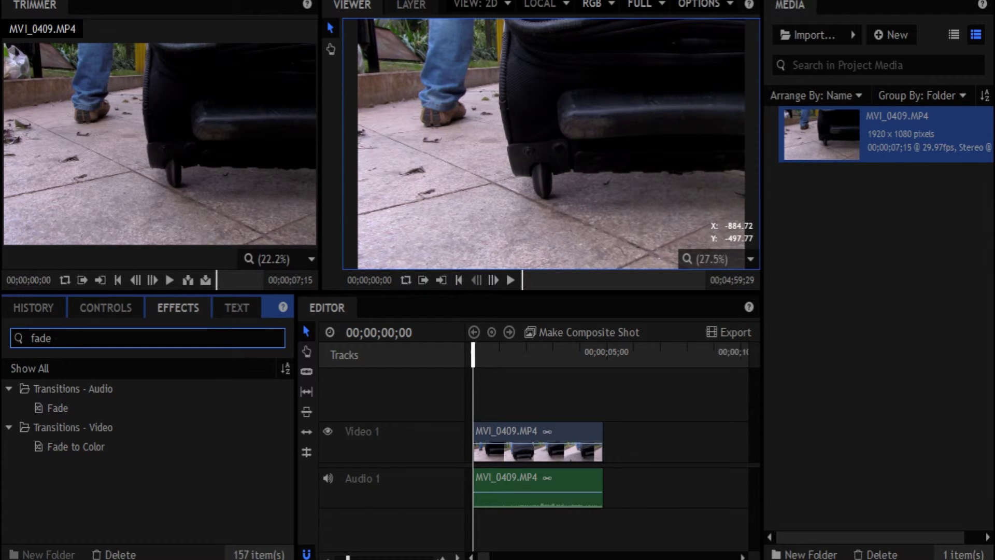
scroll(610, 441, up, 2)
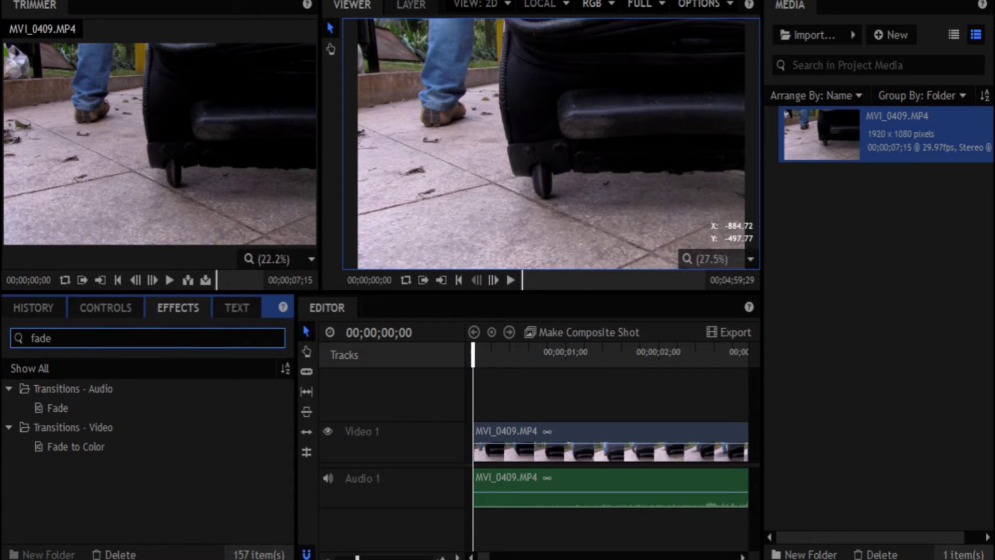
drag(357, 558, 352, 558)
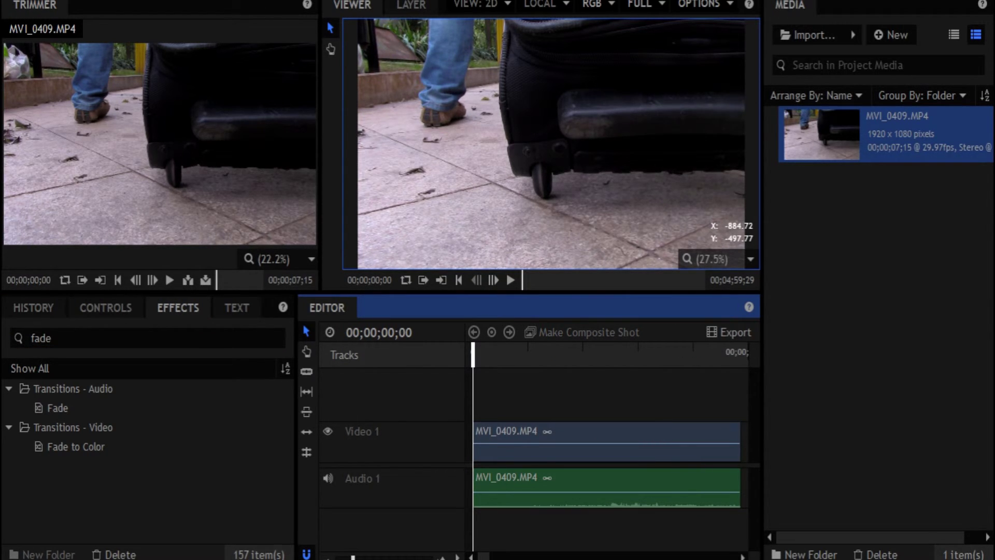
click(76, 447)
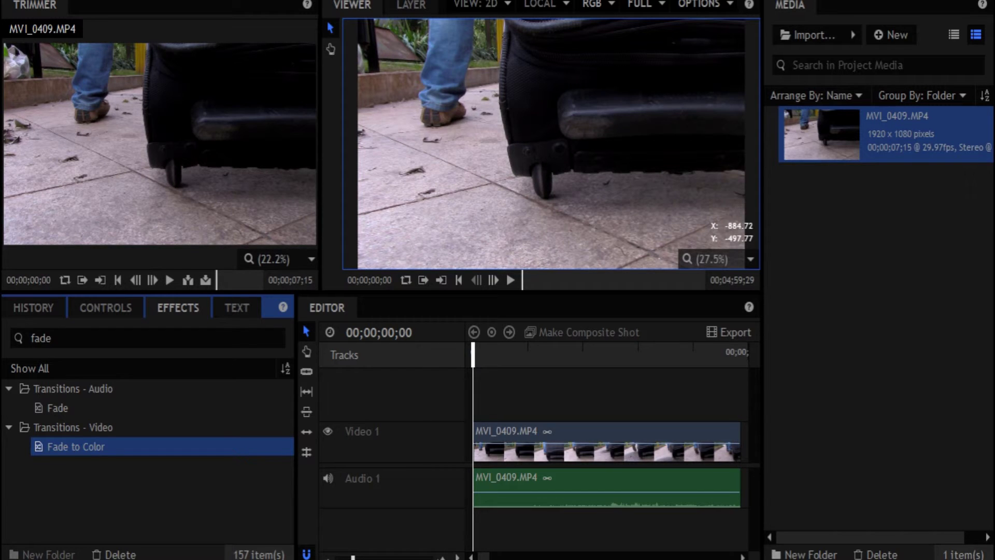
drag(75, 446, 498, 431)
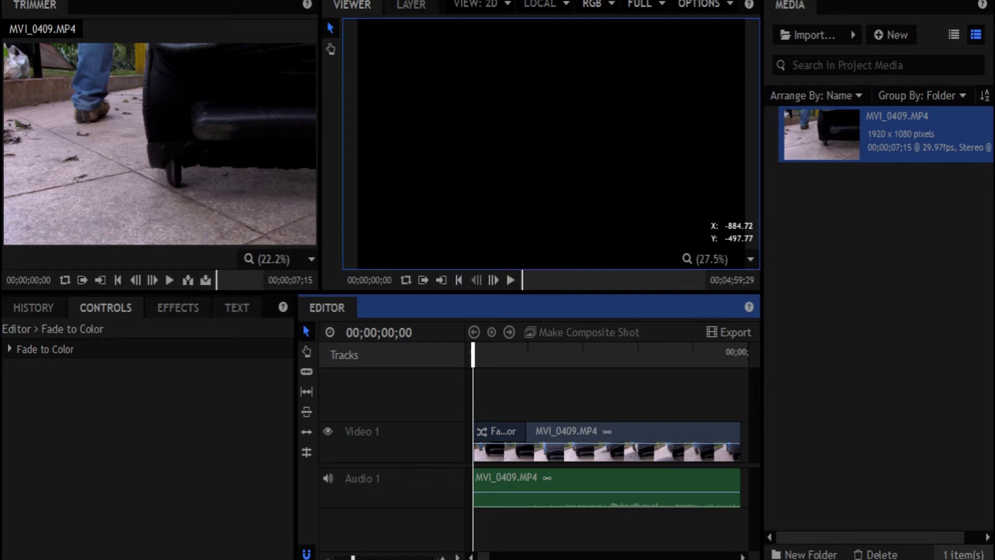
Play and scrub through the opening fade to preview it, leaving the playhead at 00;00;00;29.
key(space)
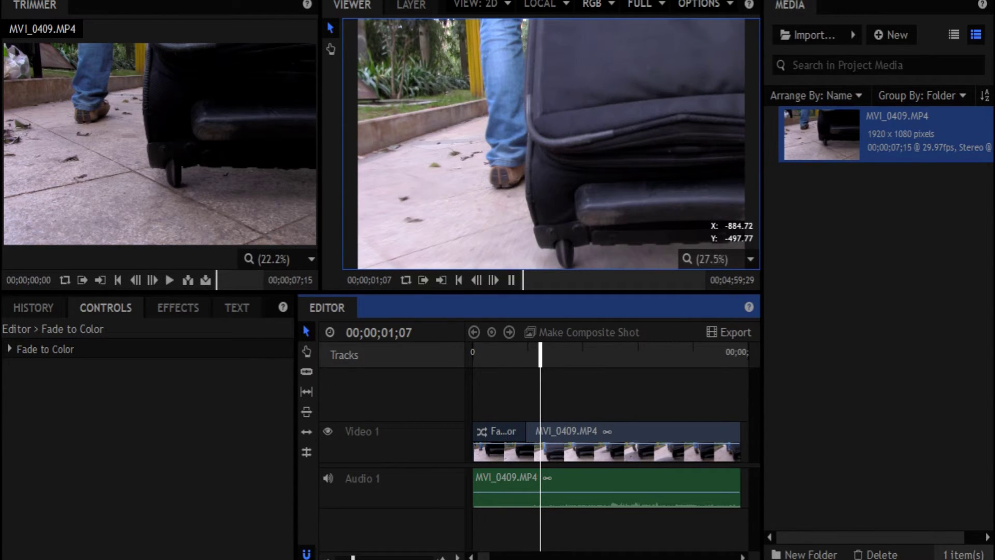
click(487, 354)
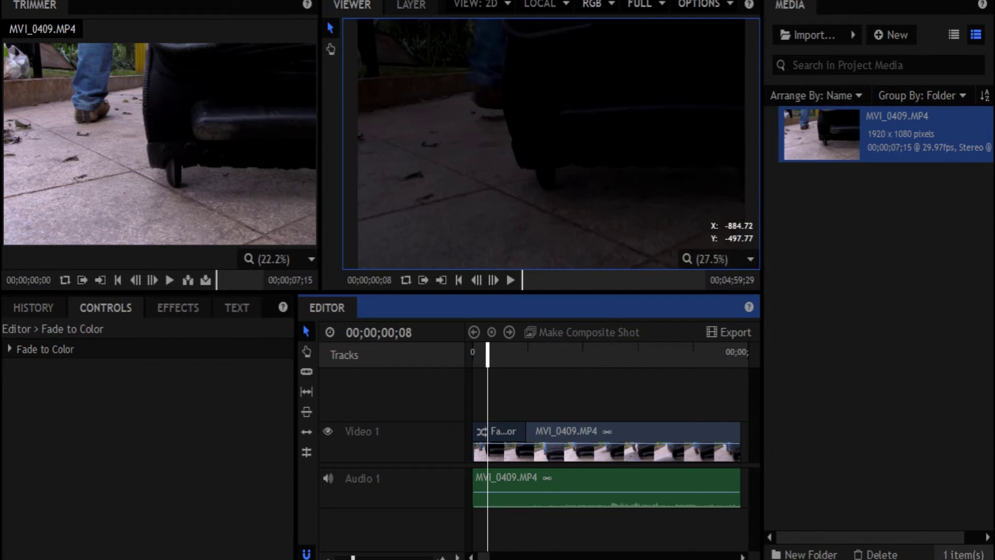
drag(487, 354, 525, 354)
Apply the Fade to Color transition to the end of the MVI_0409.MP4 video.
key(h)
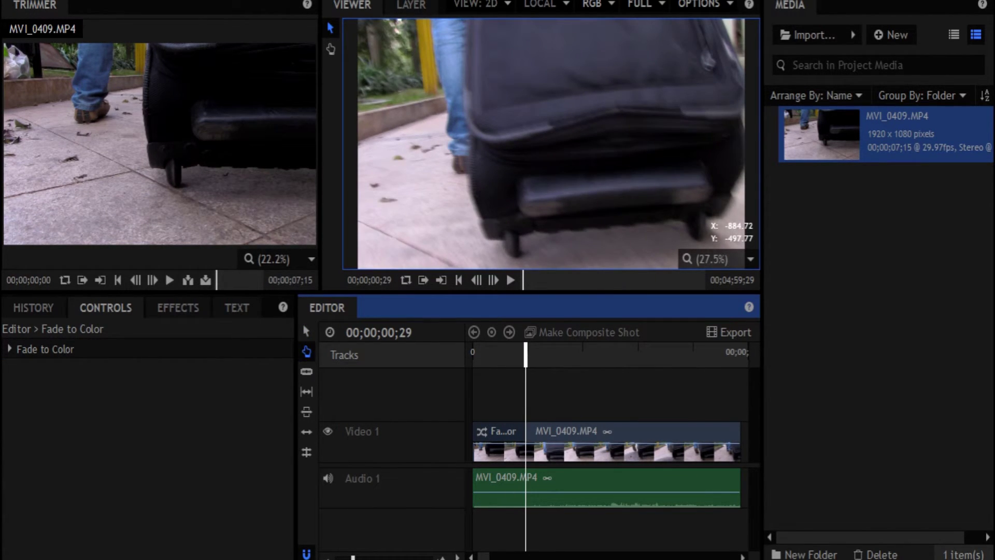
key(v)
click(177, 307)
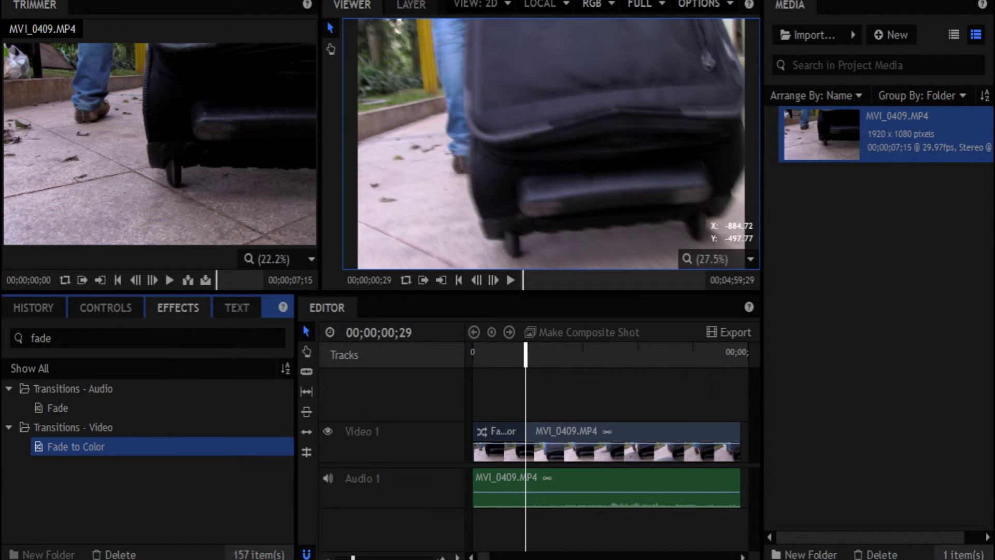
drag(76, 446, 714, 431)
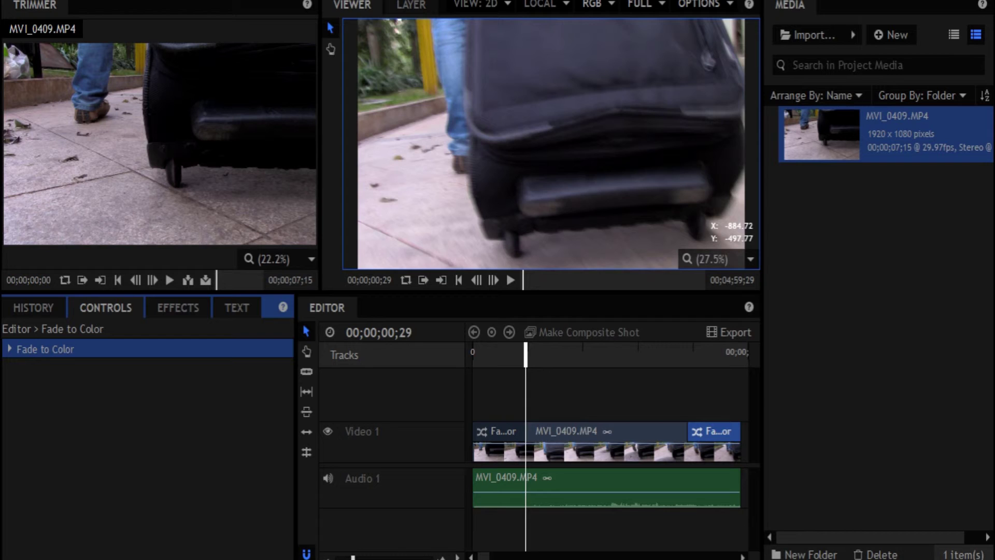
Play the MVI_0409.MP4 edit from start to end to preview both video fades, and return to the beginning.
drag(525, 353, 472, 354)
key(space)
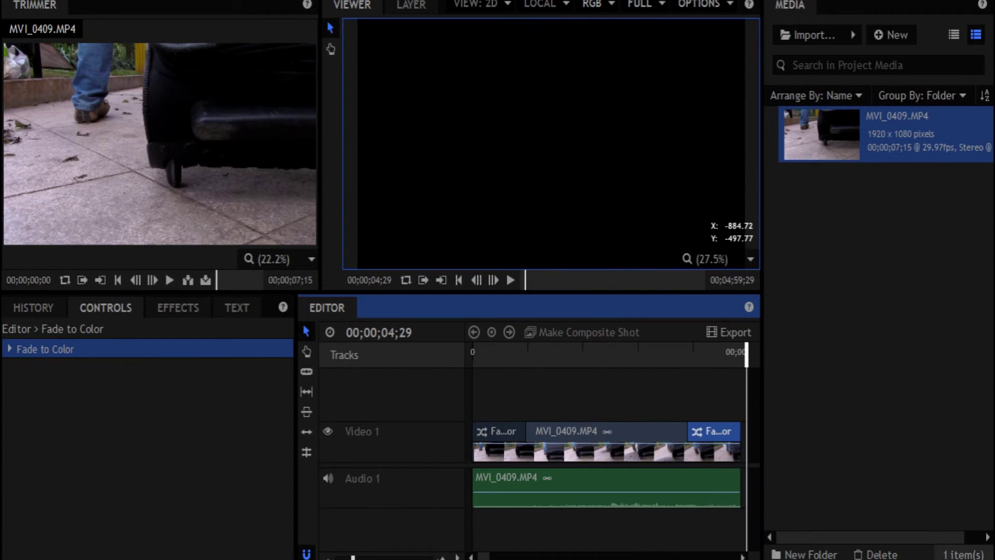
key(Home)
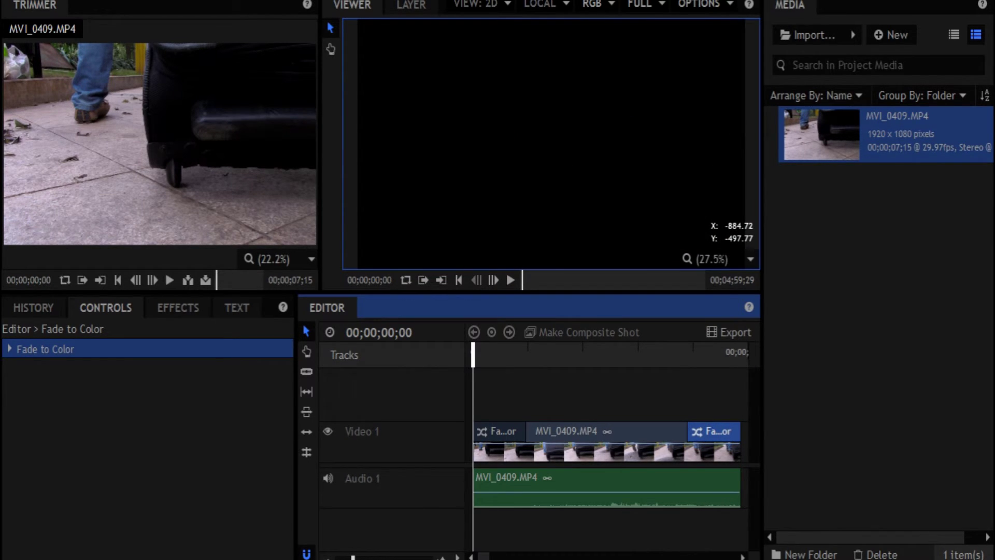
Apply the audio Fade transition to both the start and the end of the MVI_0409.MP4 audio.
click(177, 307)
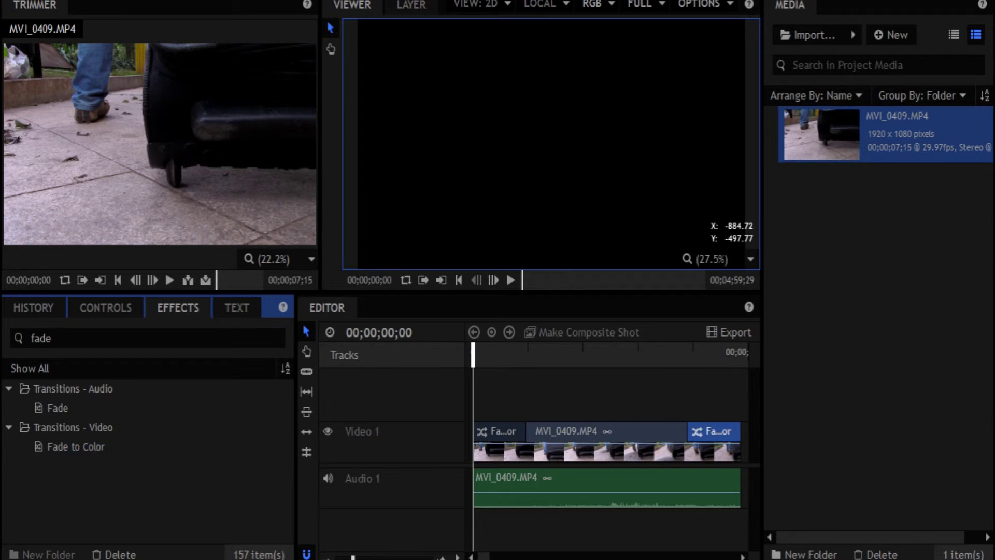
key(Up)
key(Up)
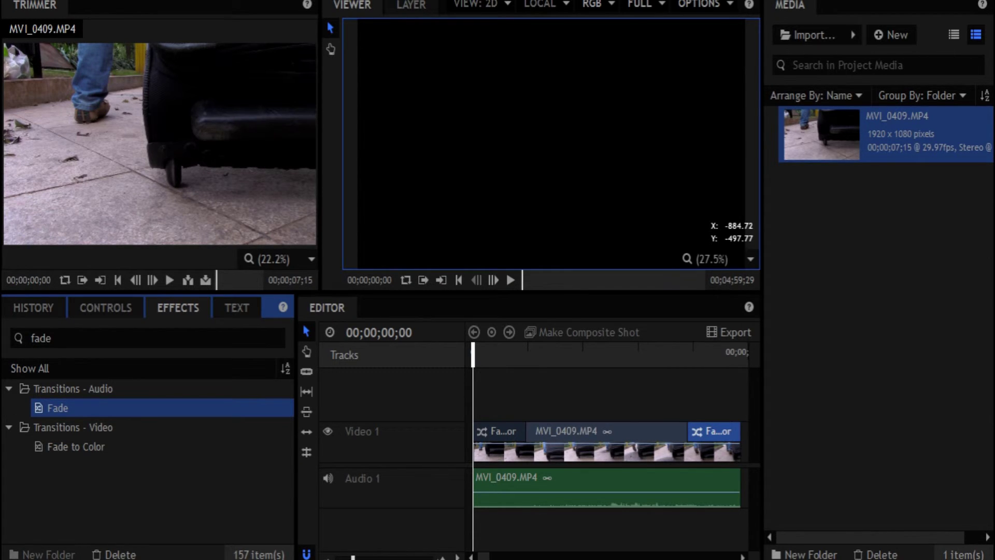
drag(57, 408, 713, 478)
drag(58, 407, 499, 478)
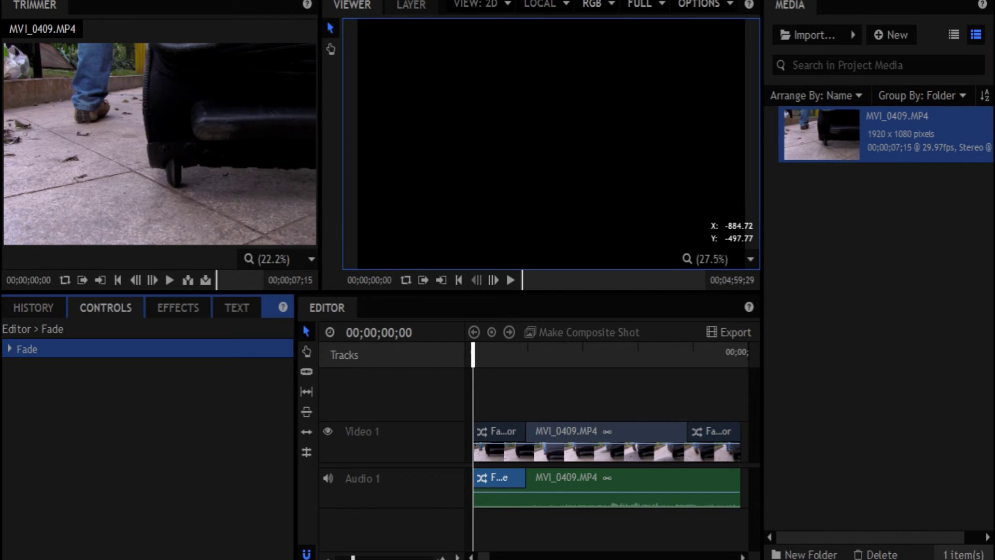
click(178, 307)
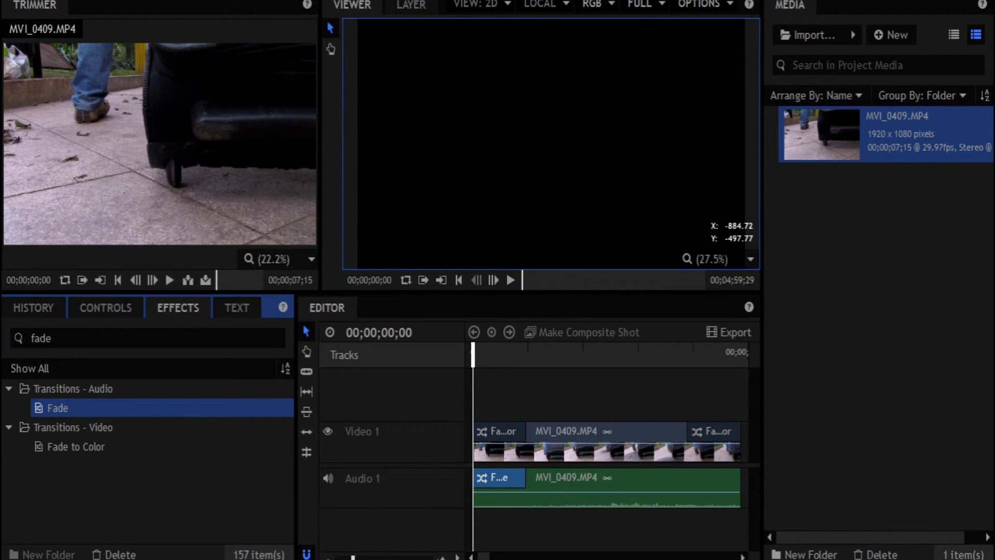
drag(58, 408, 713, 477)
click(713, 523)
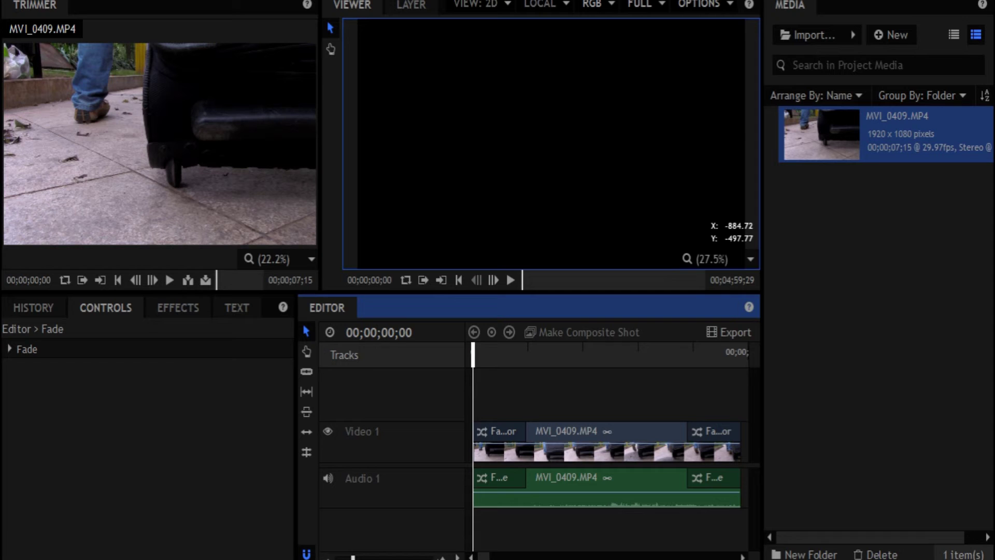
Play and scrub through the opening fades and the footage after them, leaving the playhead at 00;00;01;04.
key(space)
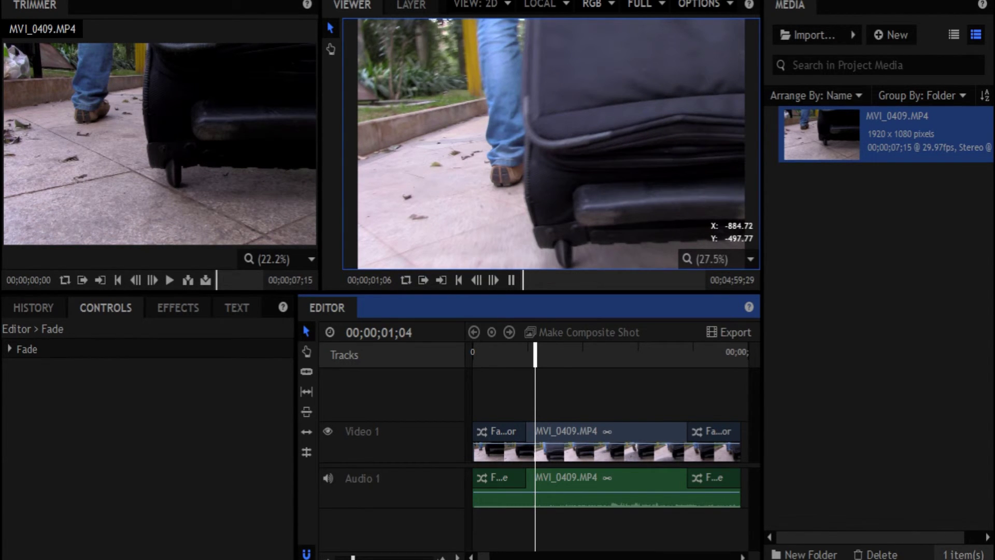
drag(480, 354, 471, 354)
click(526, 354)
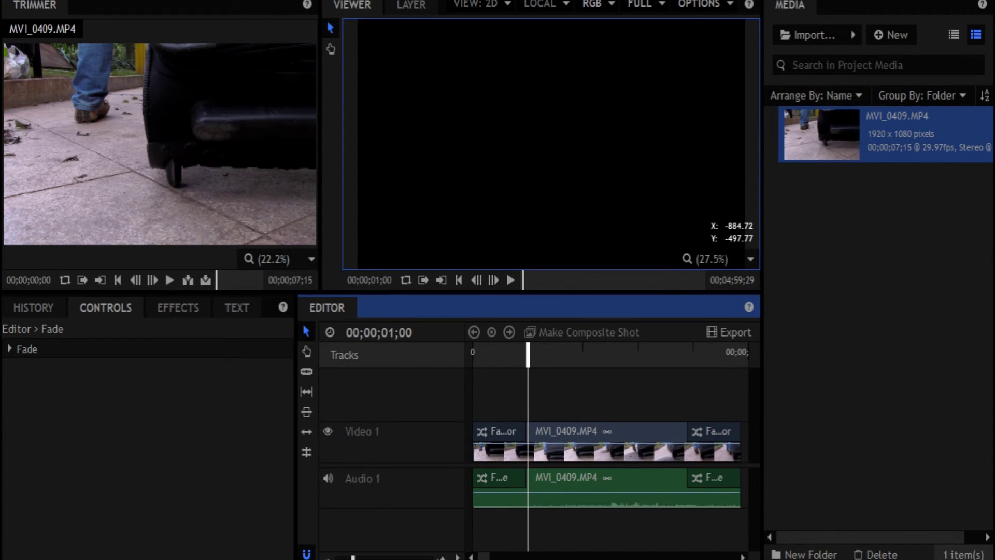
drag(526, 354, 543, 354)
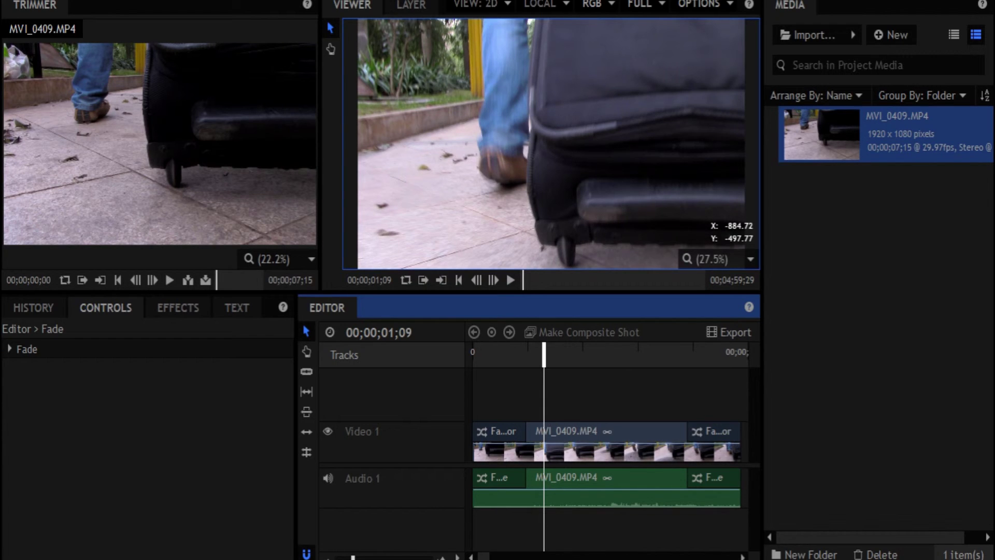
key(space)
key(space)
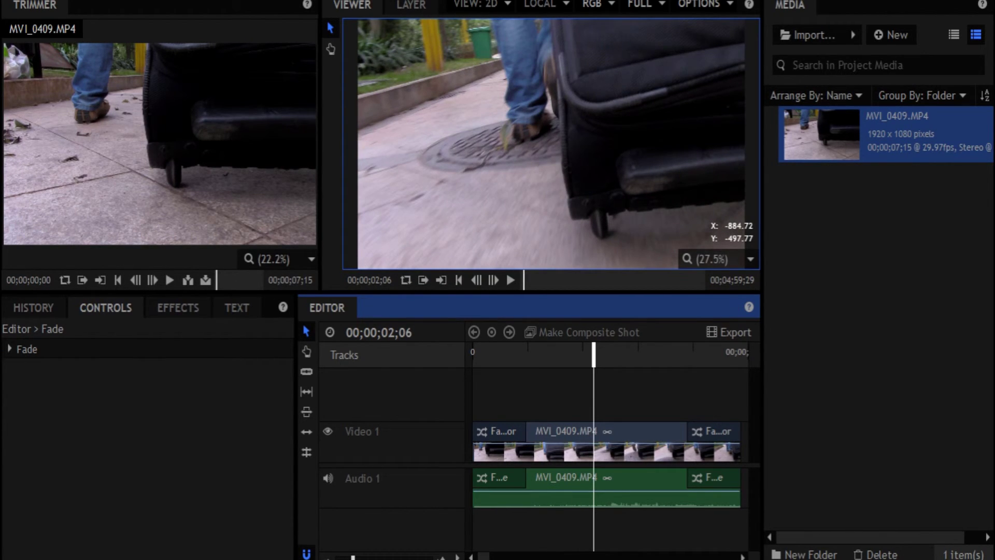
key(space)
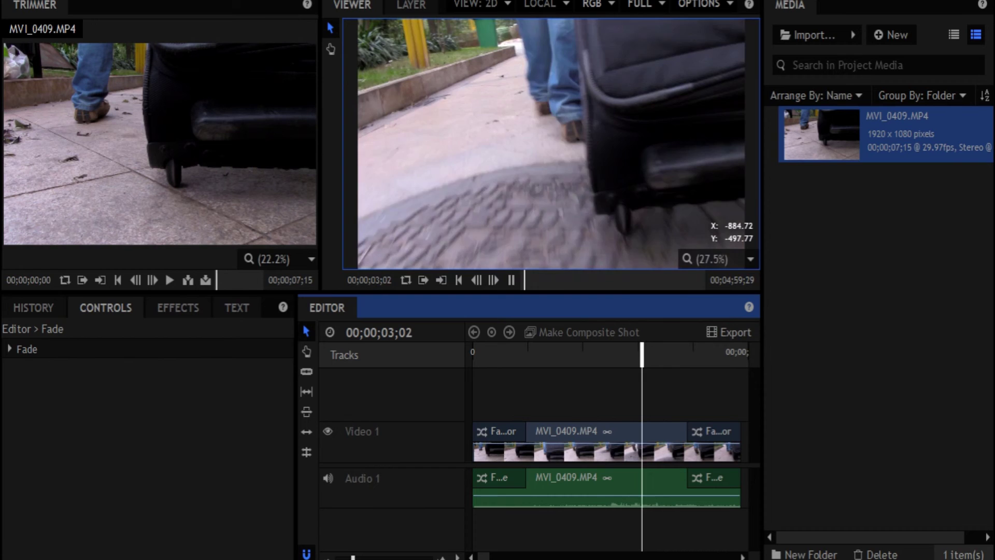
key(space)
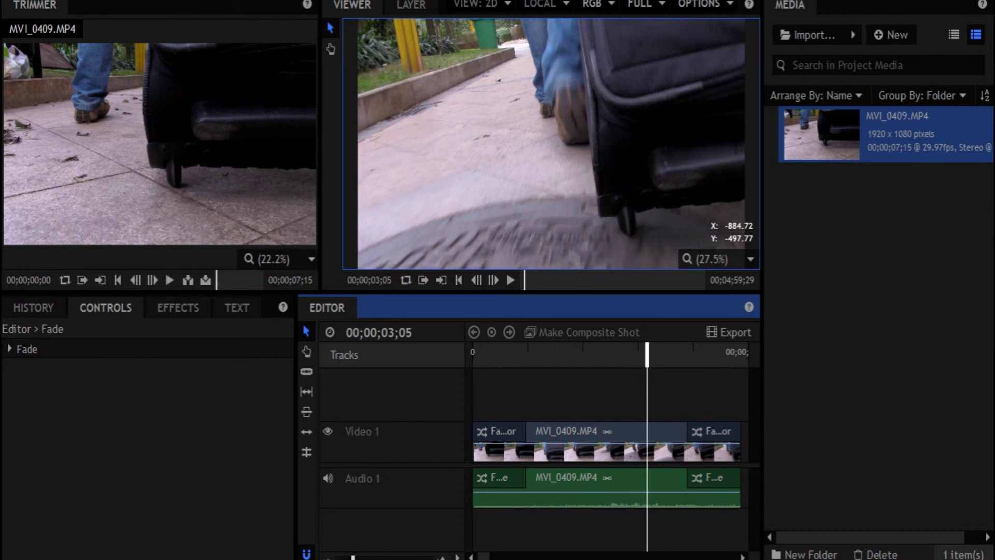
click(535, 354)
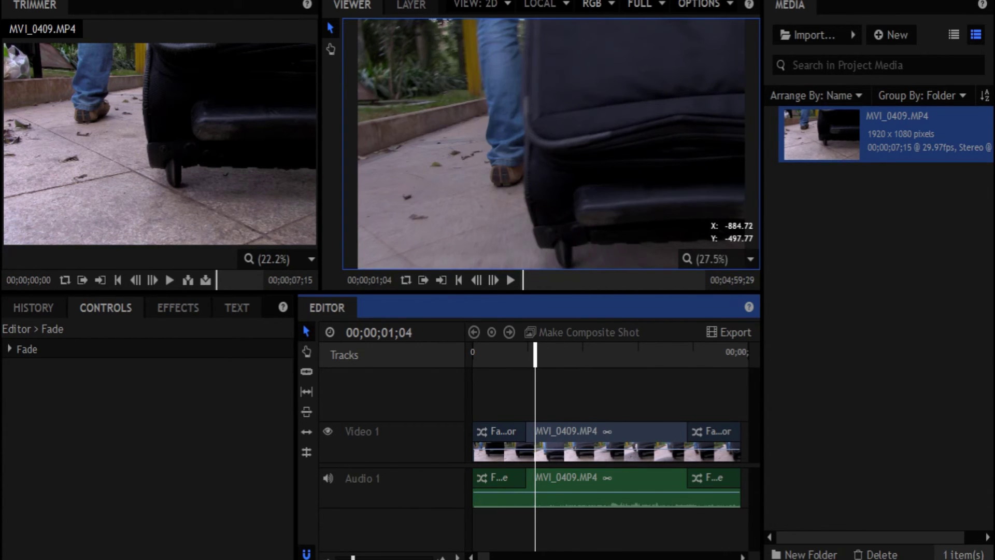
Import outrofin.mp4 and place it on a new video track above MVI_0409.MP4, starting at 00;00;01;04.
click(809, 35)
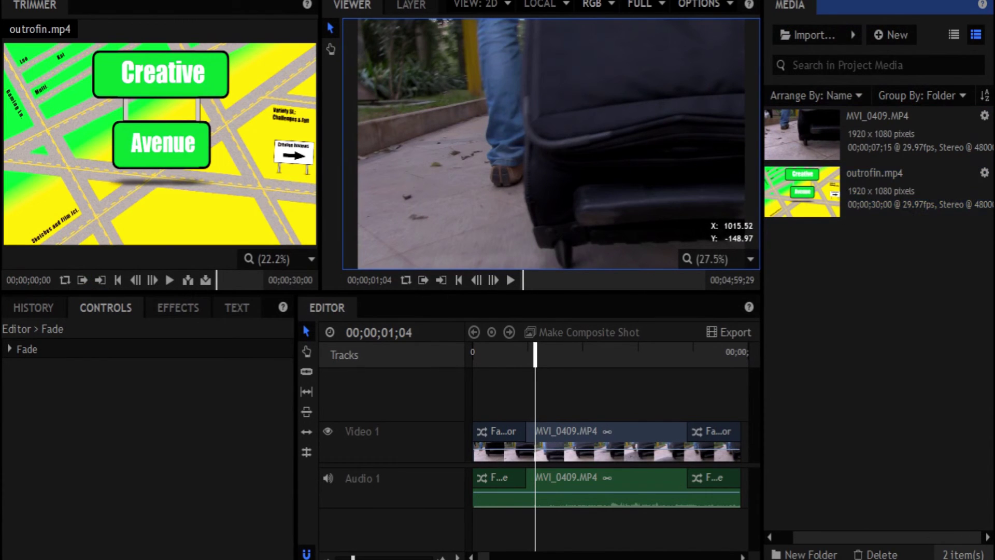
drag(802, 192, 542, 402)
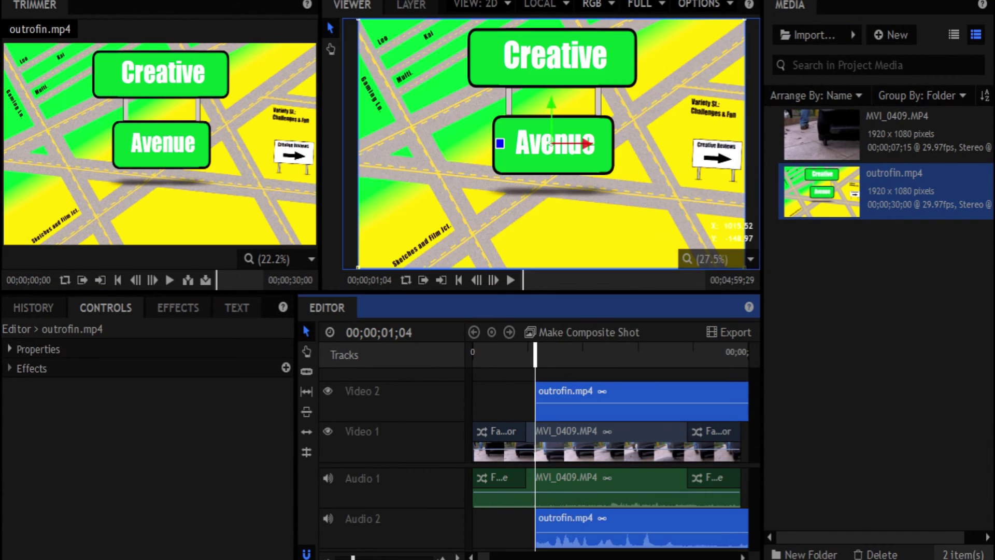
key(Escape)
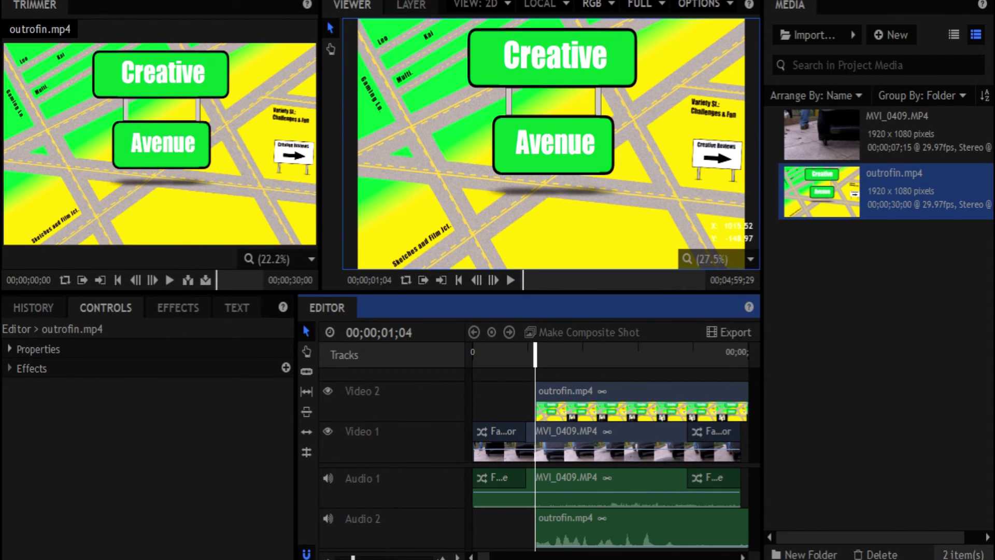
Move the MVI_0409.MP4 video to a new track above outrofin.mp4, and play the layered clips up to 00;00;02;19.
drag(568, 436, 577, 381)
key(space)
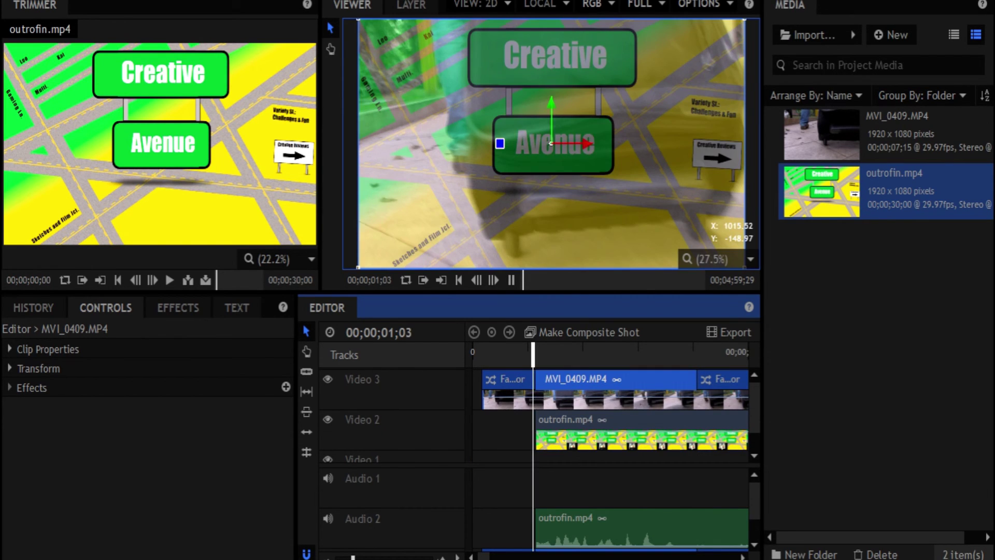
key(space)
key(space)
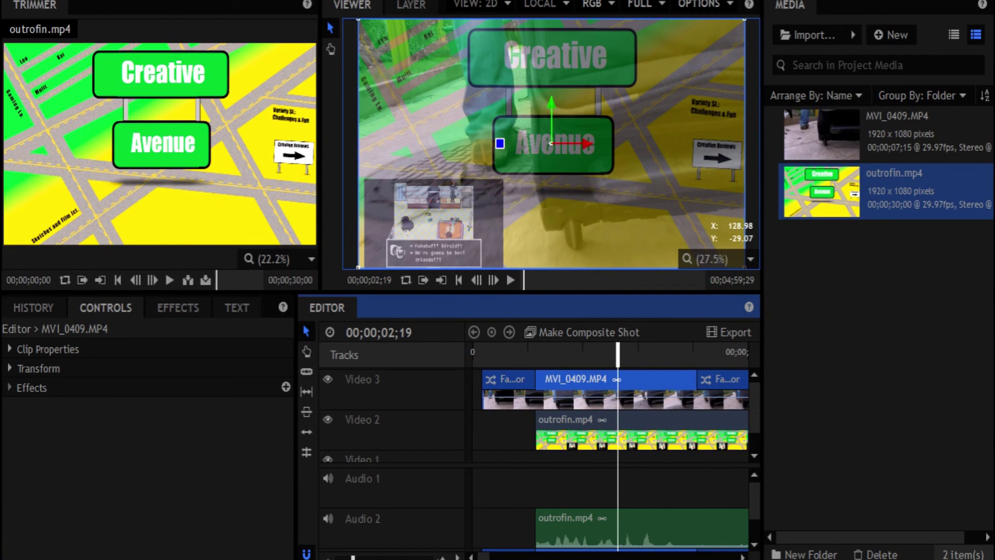
drag(615, 397, 616, 393)
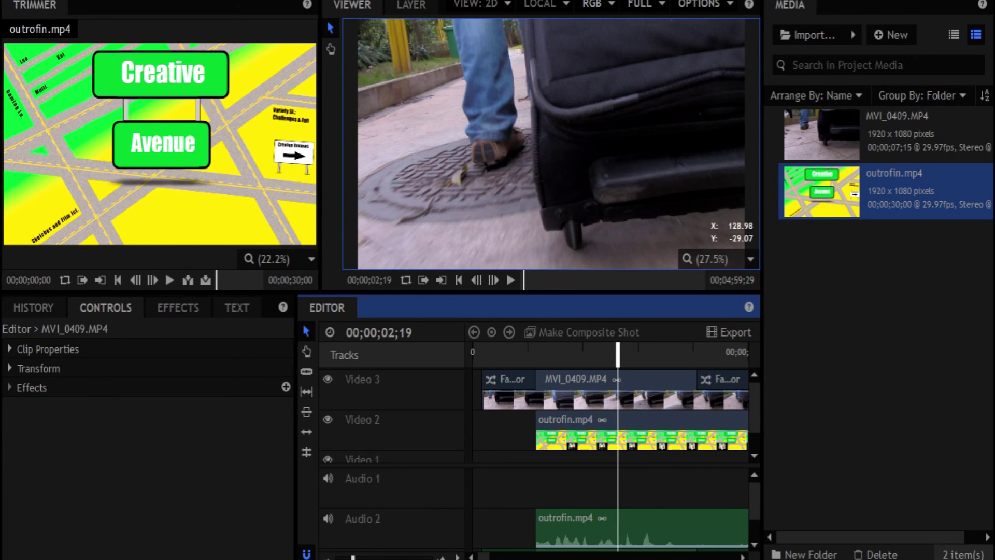
click(642, 425)
key(ctrl+shift+a)
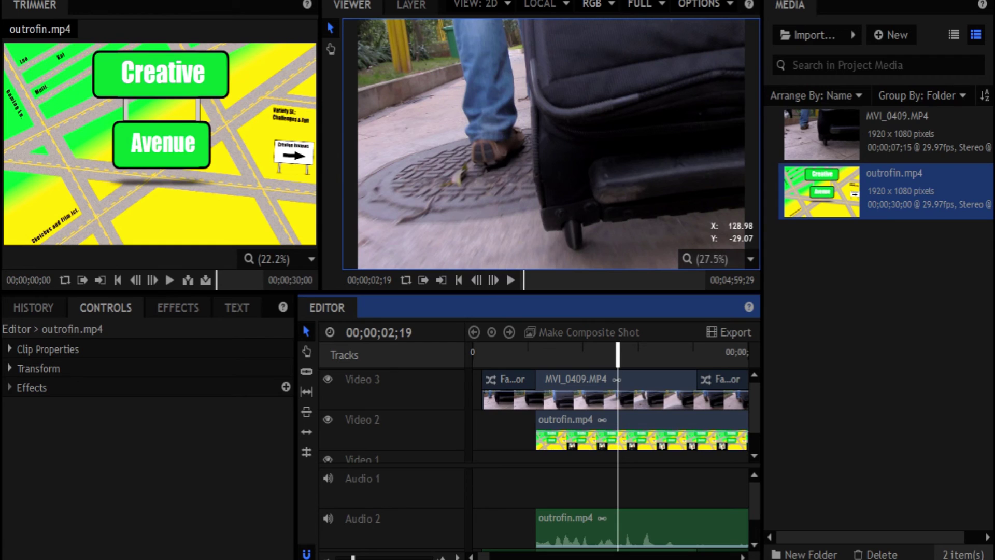